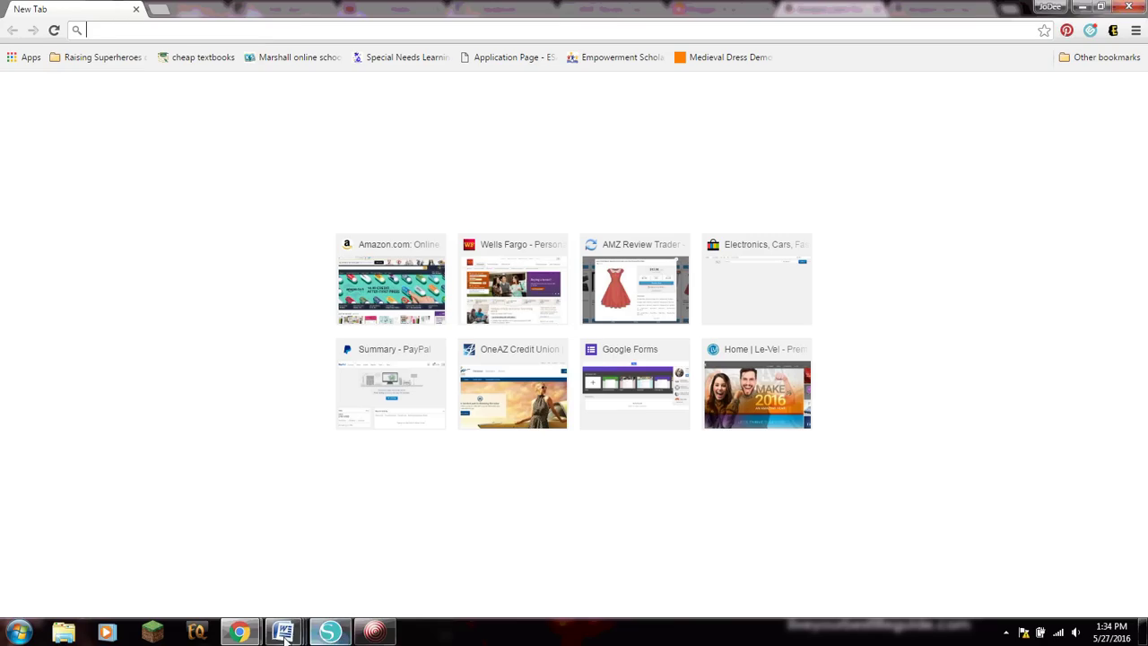
# - Bring Silhouette Studio forward and close My Library to show the empty cutting mat
pyautogui.click(329, 632)
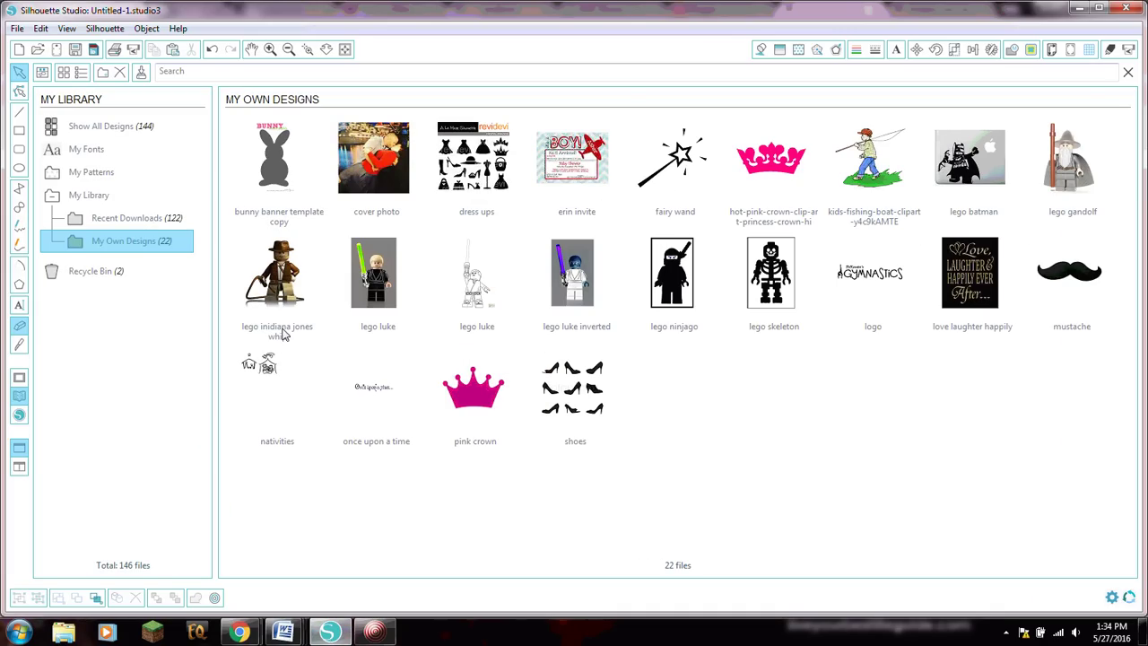
pyautogui.click(1129, 72)
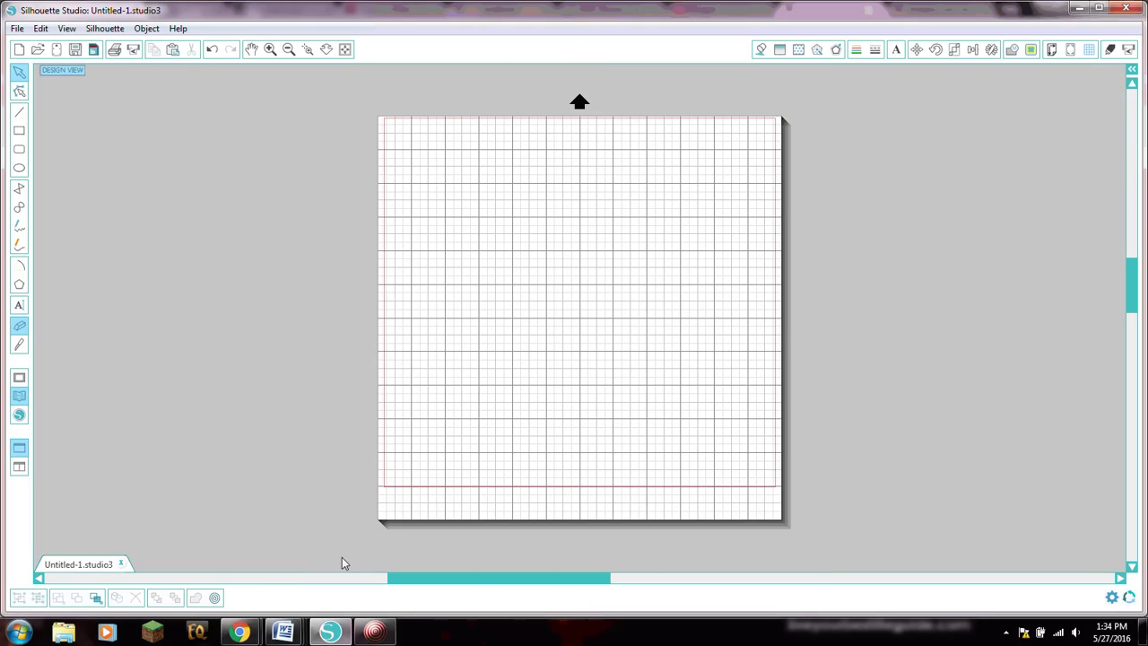
# - In the Chrome new tab, search for the 'apple clipart' suggestion to get image results
pyautogui.moveTo(240, 635)
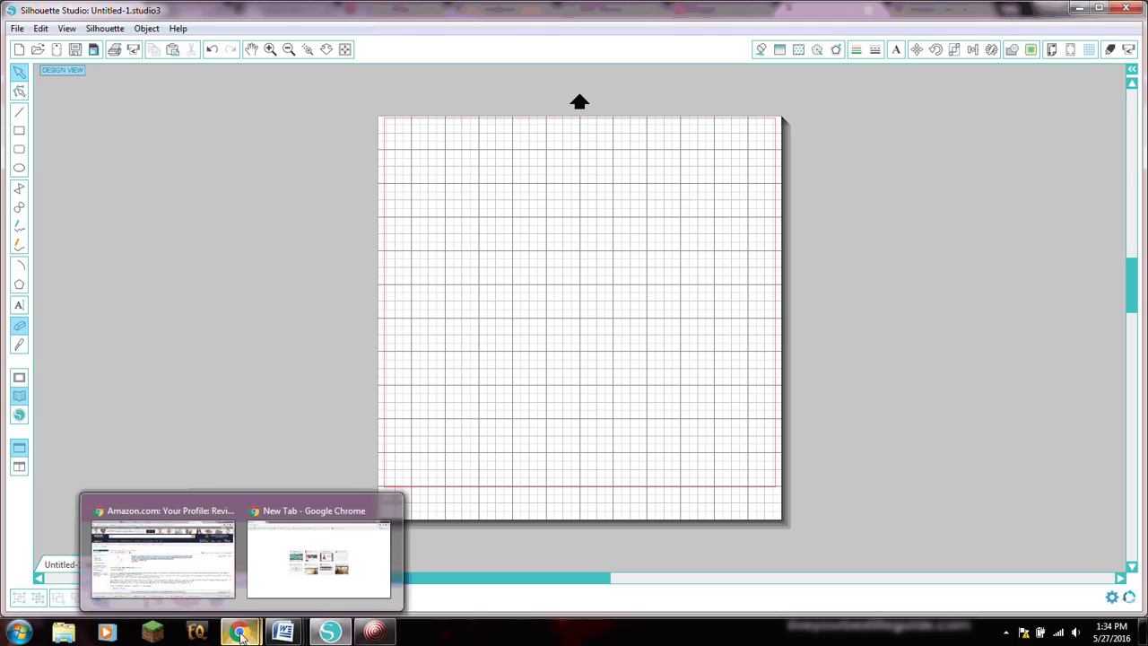
pyautogui.click(302, 556)
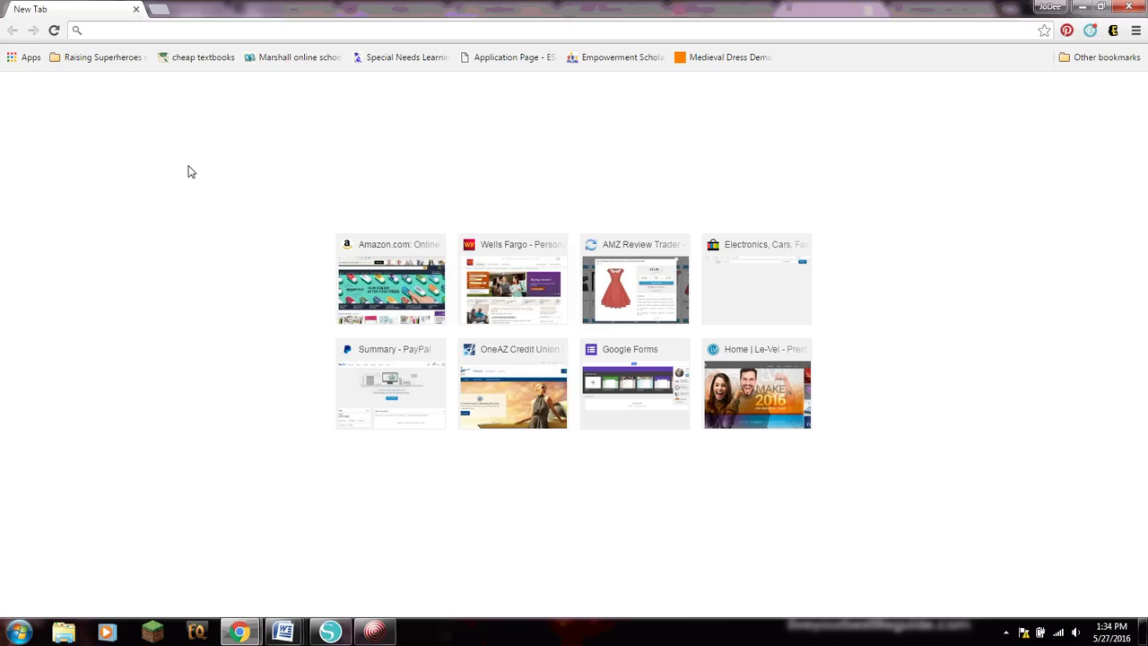
pyautogui.write('a')
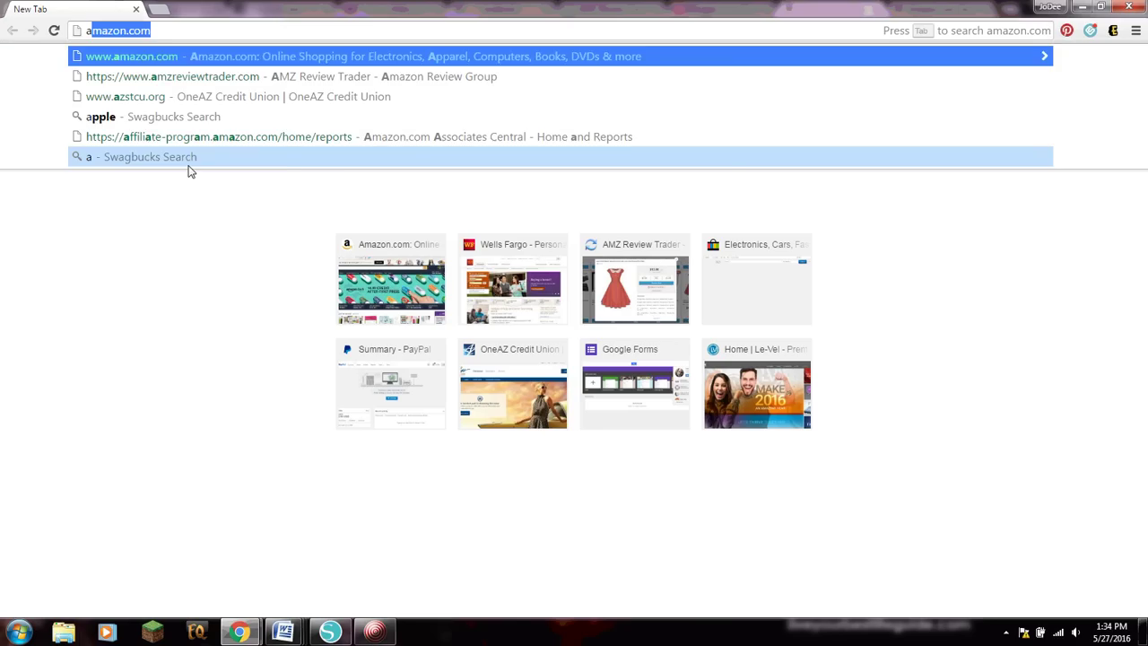
pyautogui.write('pple')
pyautogui.press('Down')
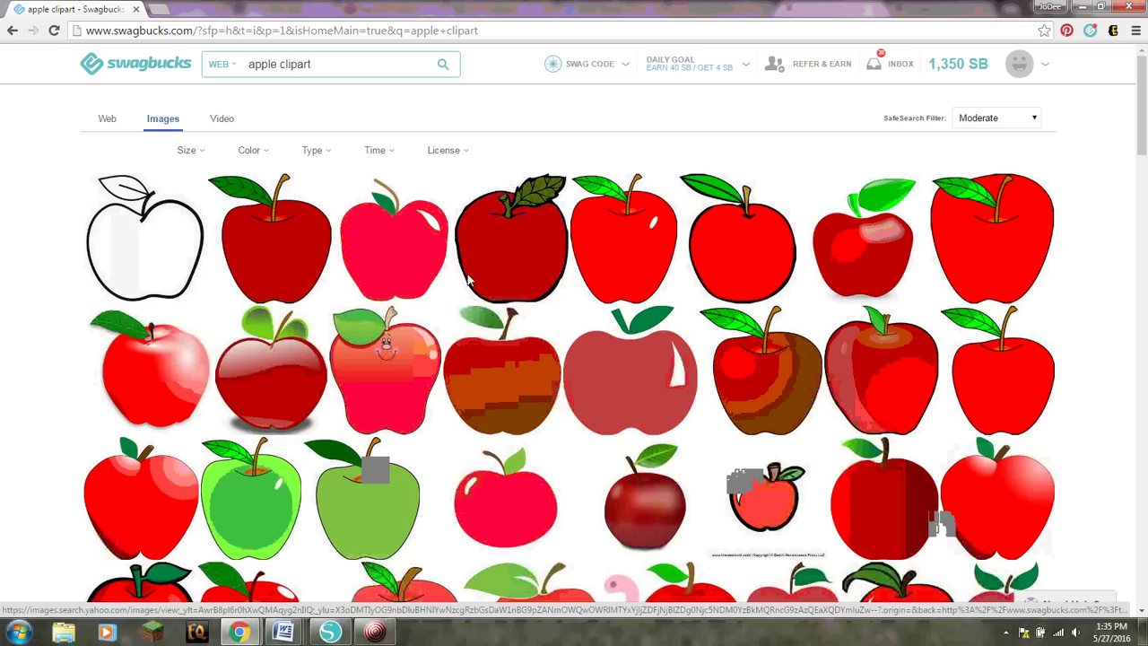
# - Scroll the Swagbucks image results and open a glossy red apple in the Yahoo image viewer
pyautogui.moveTo(537, 292); pyautogui.dragTo(534, 296)
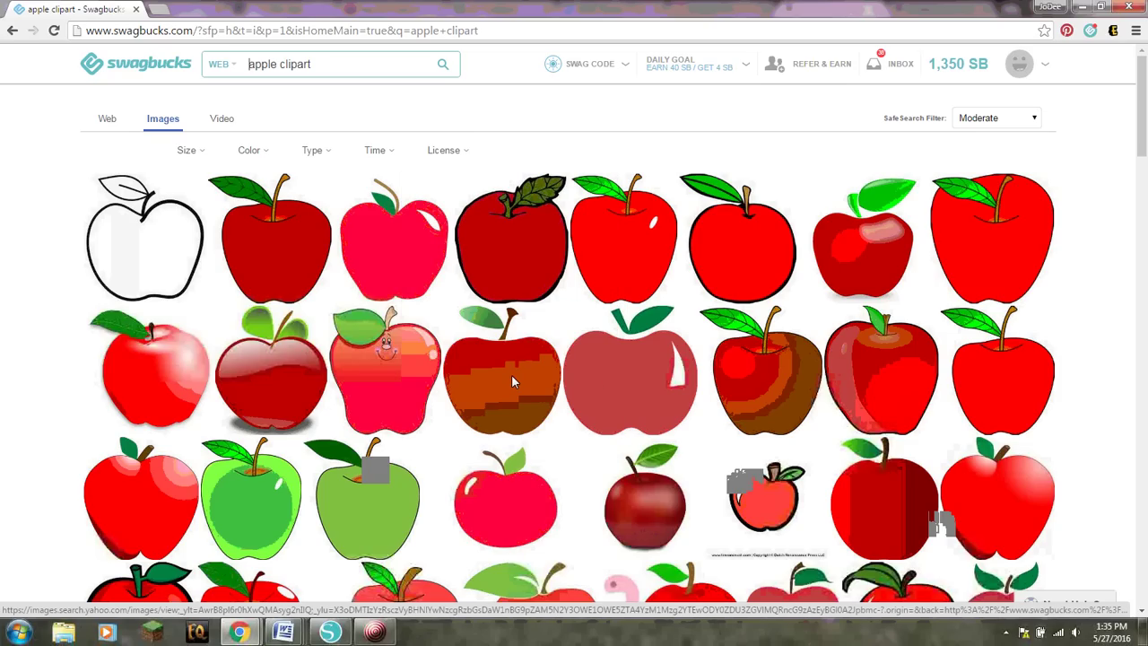
pyautogui.moveTo(512, 377)
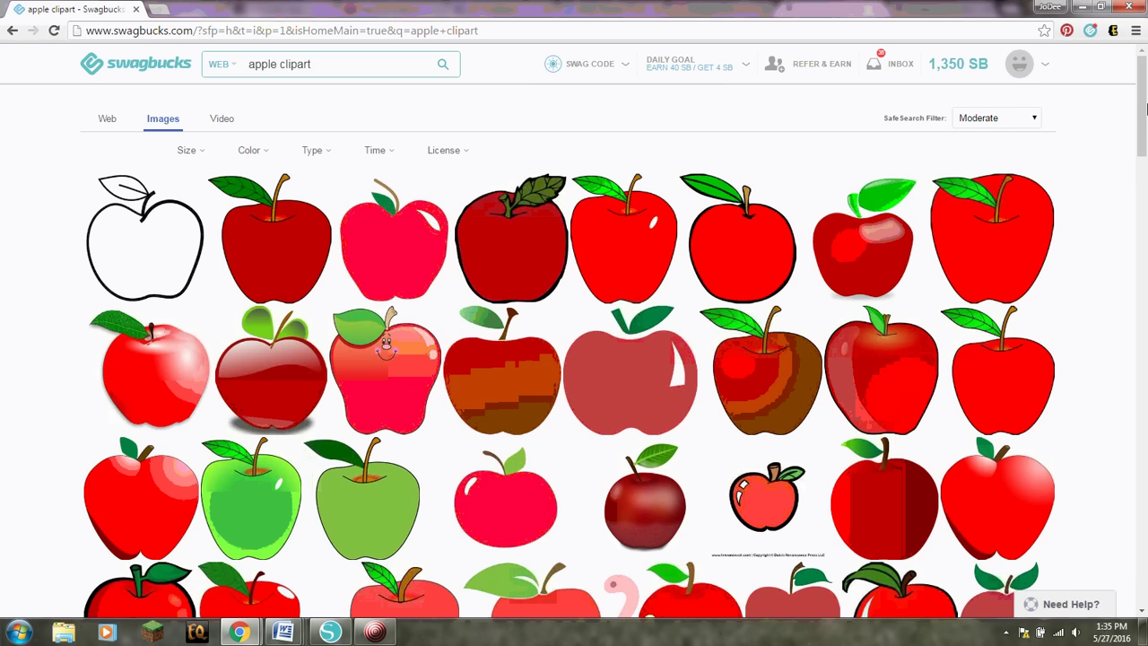
pyautogui.moveTo(1144, 96); pyautogui.dragTo(1144, 399)
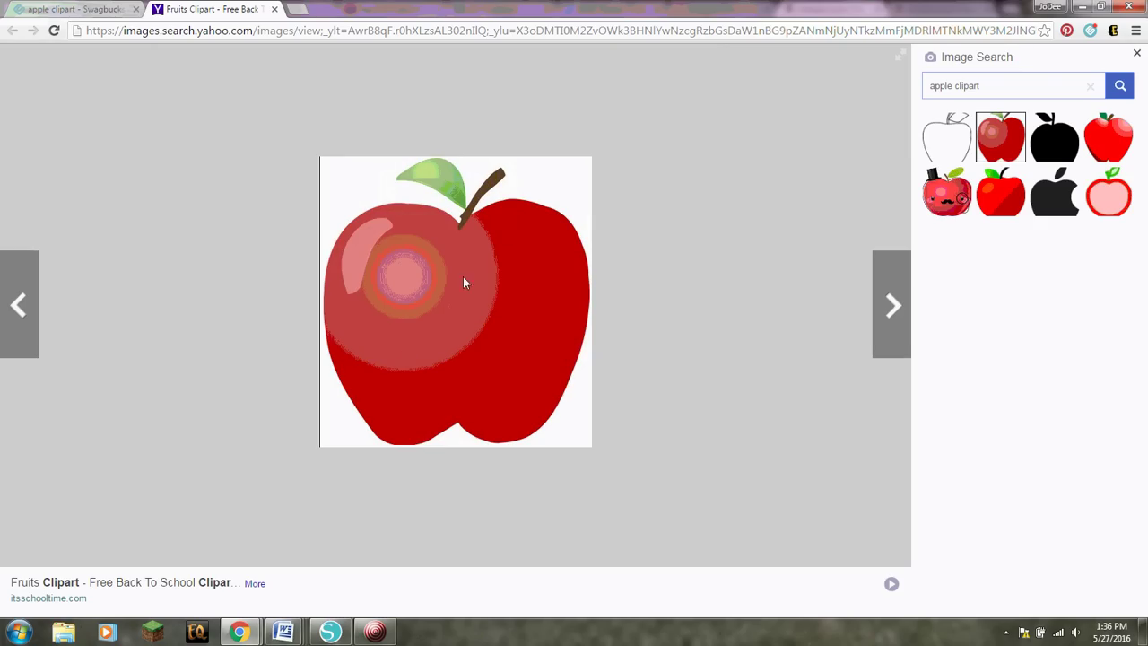
# - Save the red apple image as apple2.gif, then return to Silhouette Studio
pyautogui.rightClick(440, 267)
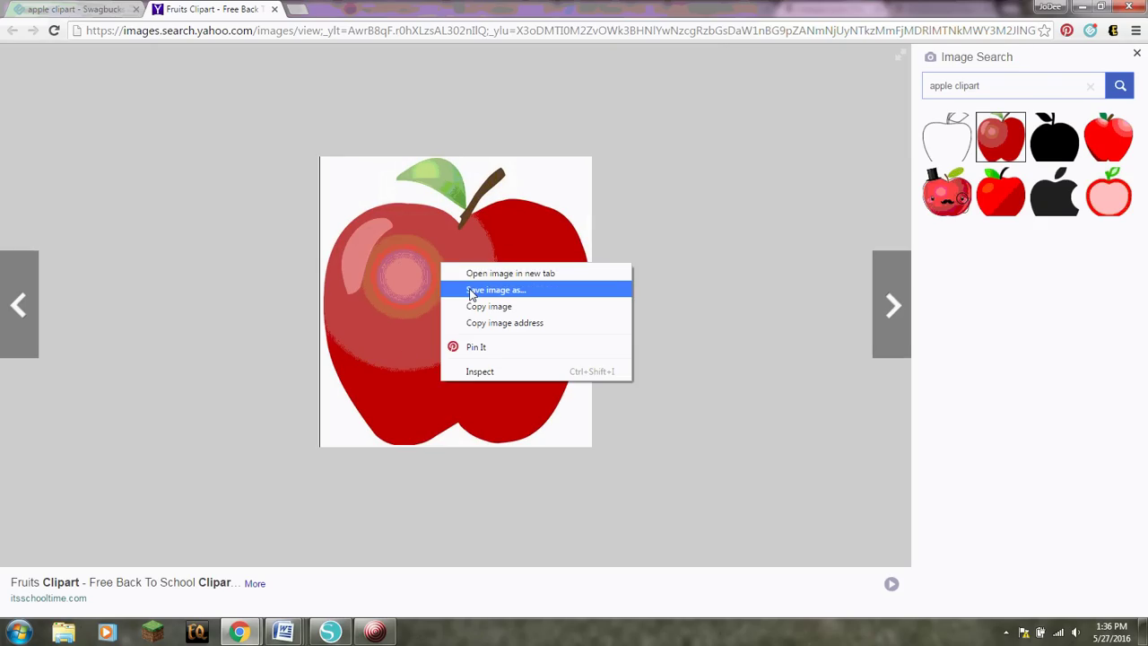
pyautogui.click(471, 291)
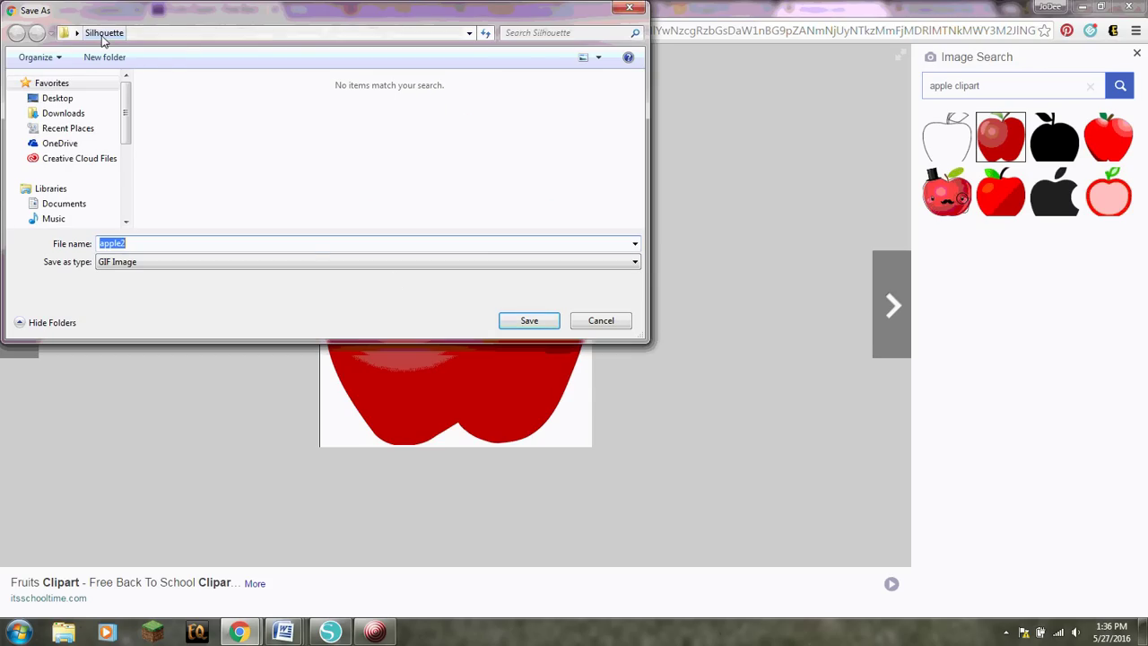
pyautogui.click(529, 321)
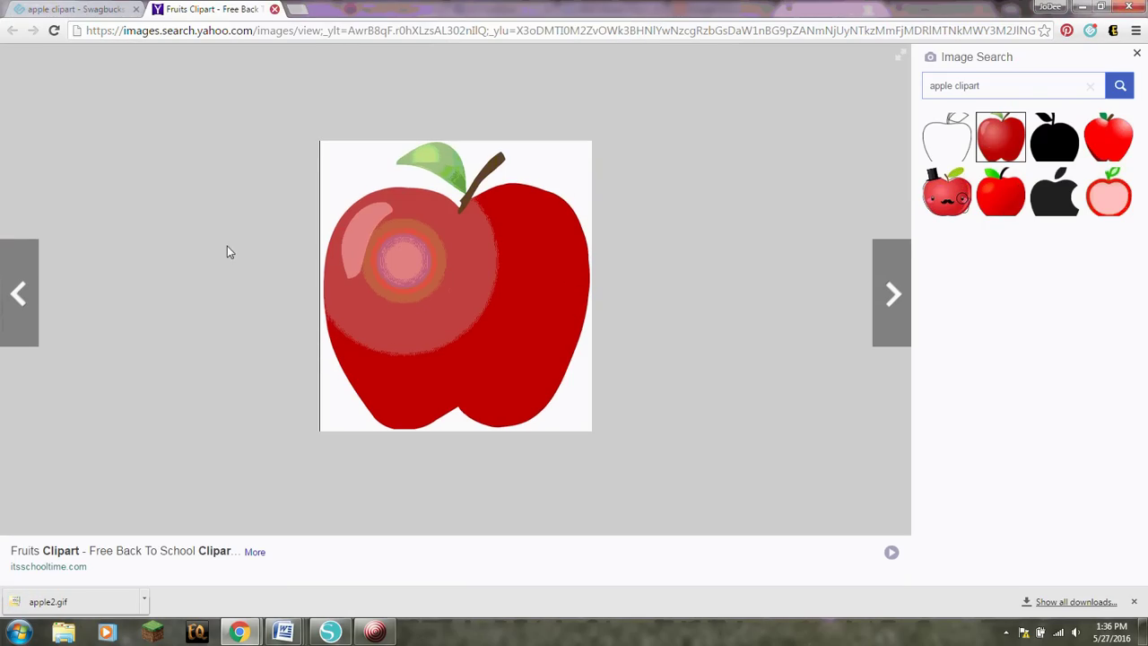
pyautogui.click(330, 632)
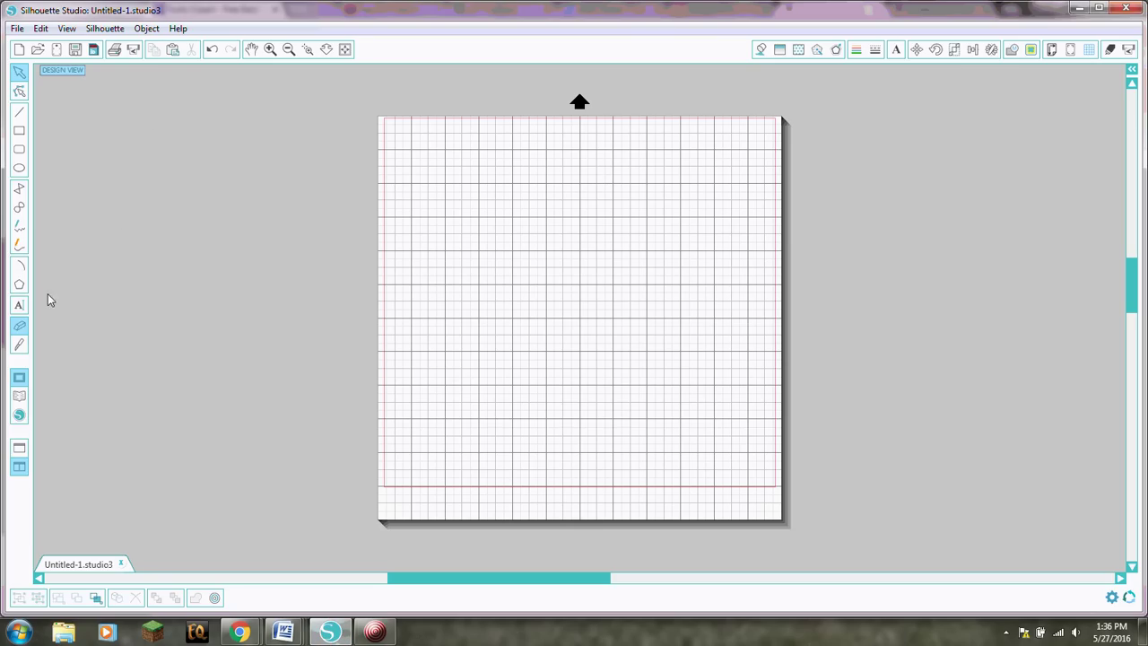
# - Import apple2 from the Silhouette folder into the My Own Designs library via File > Import to Library
pyautogui.click(17, 28)
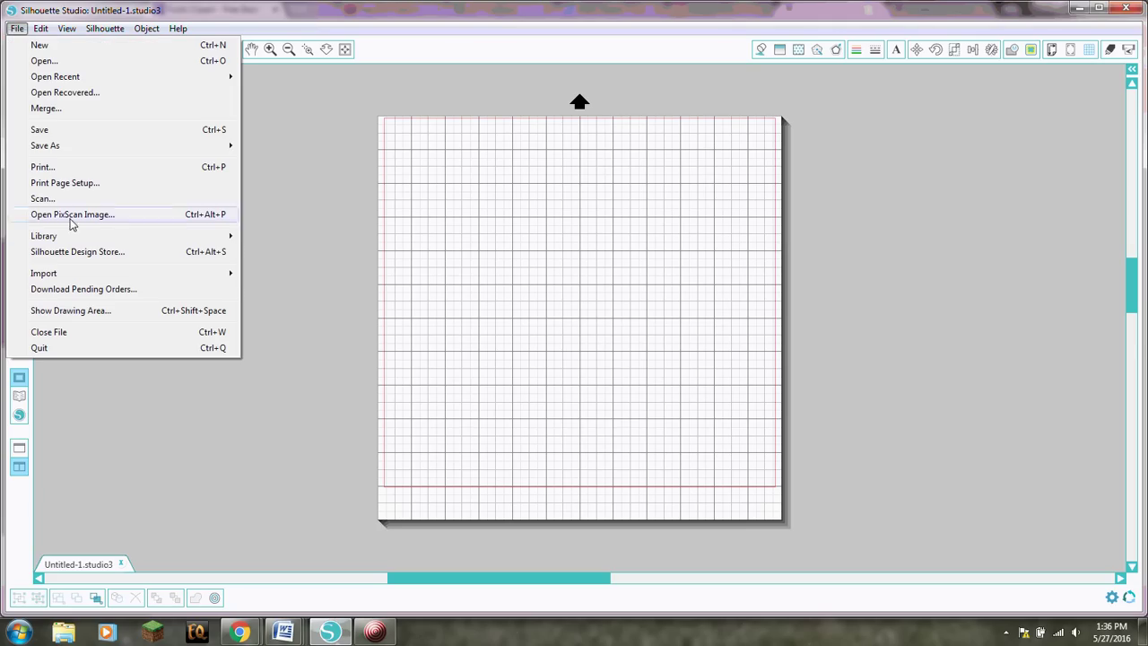
pyautogui.moveTo(69, 274)
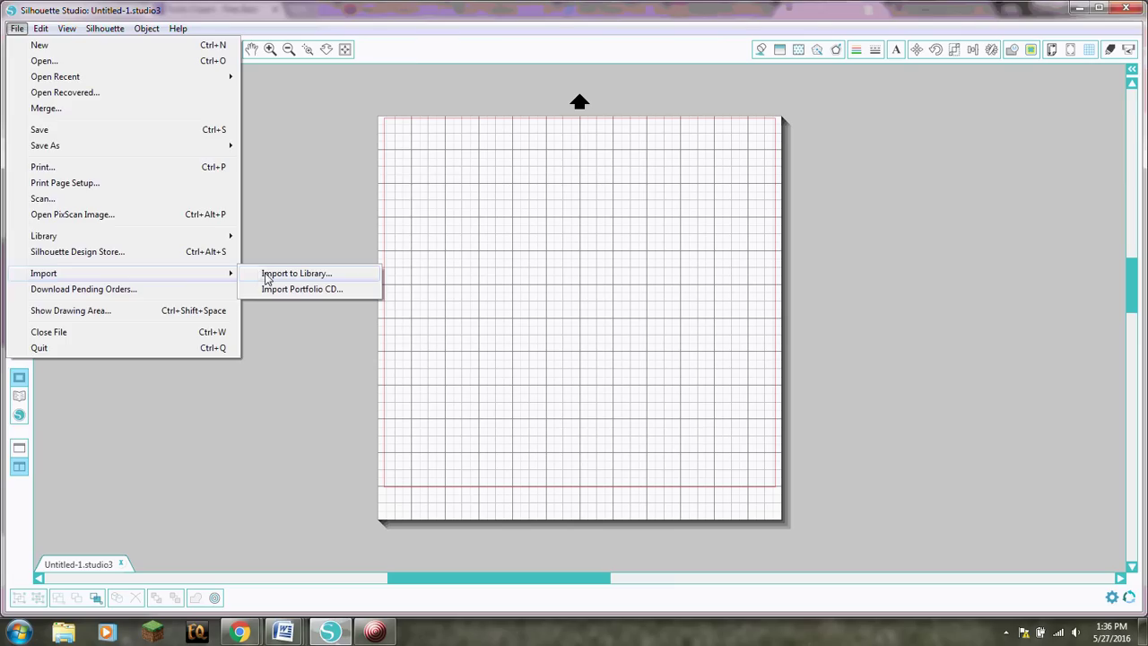
pyautogui.click(266, 274)
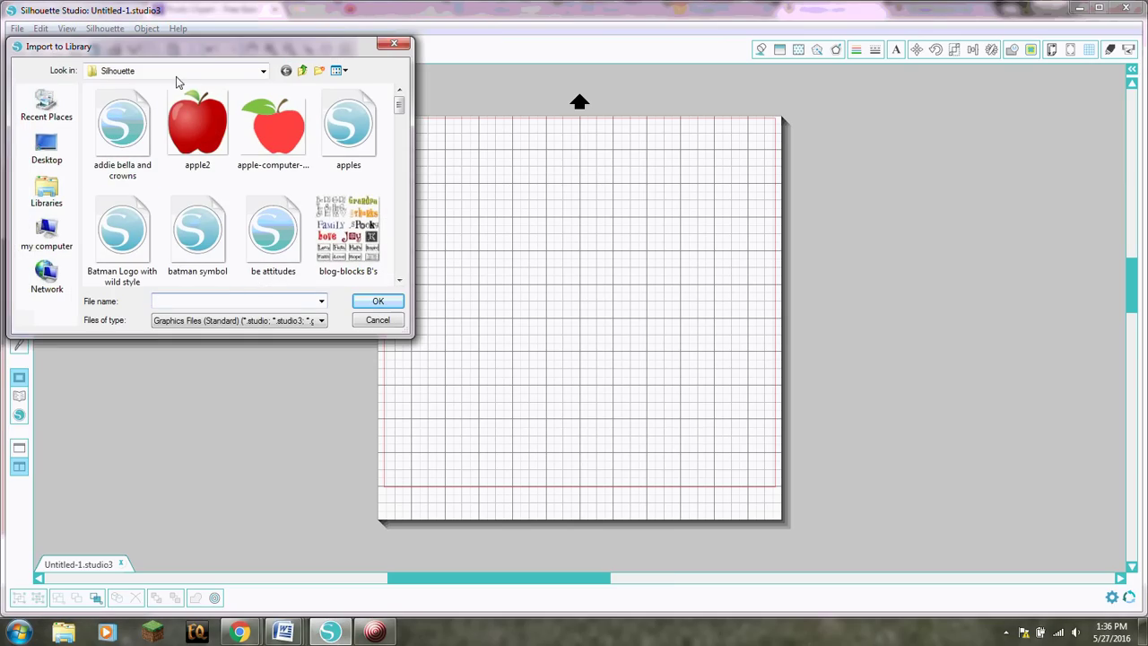
pyautogui.click(264, 72)
pyautogui.click(265, 71)
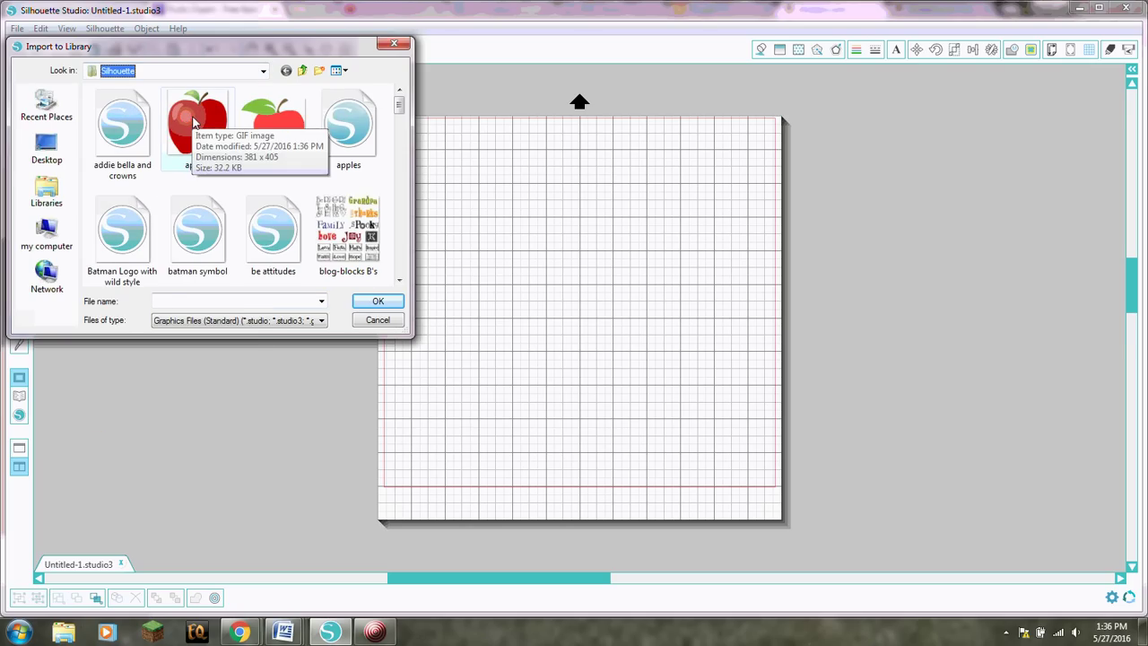
pyautogui.click(192, 119)
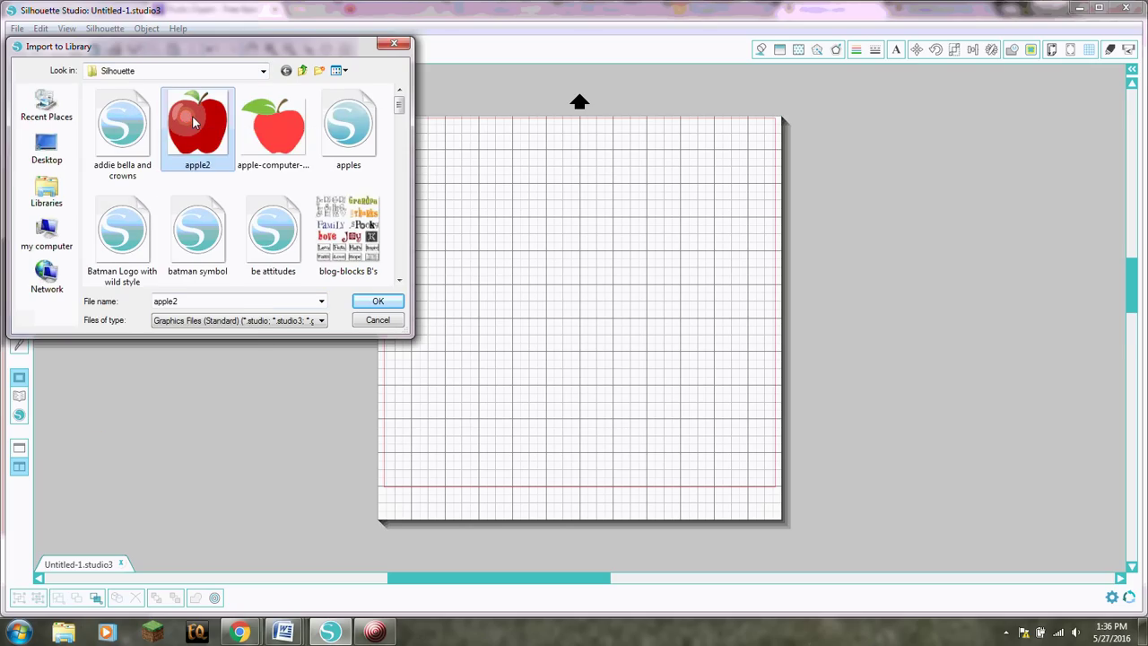
pyautogui.click(377, 303)
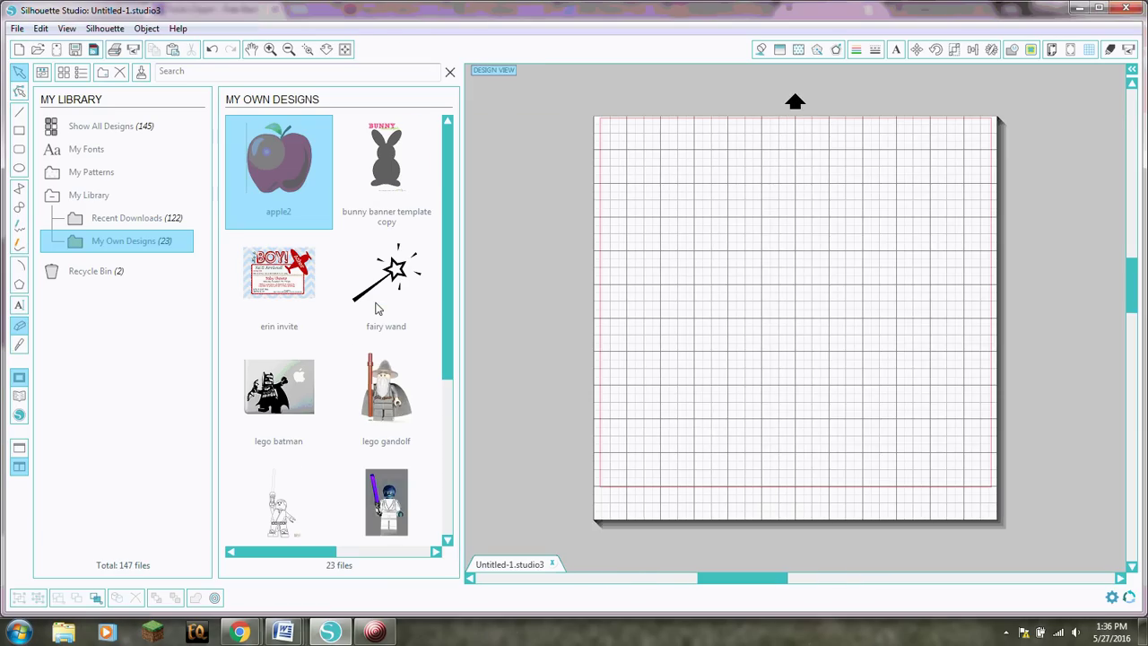
# - Place apple2 on the cutting mat, enlarge it, and shift it slightly left
pyautogui.doubleClick(278, 156)
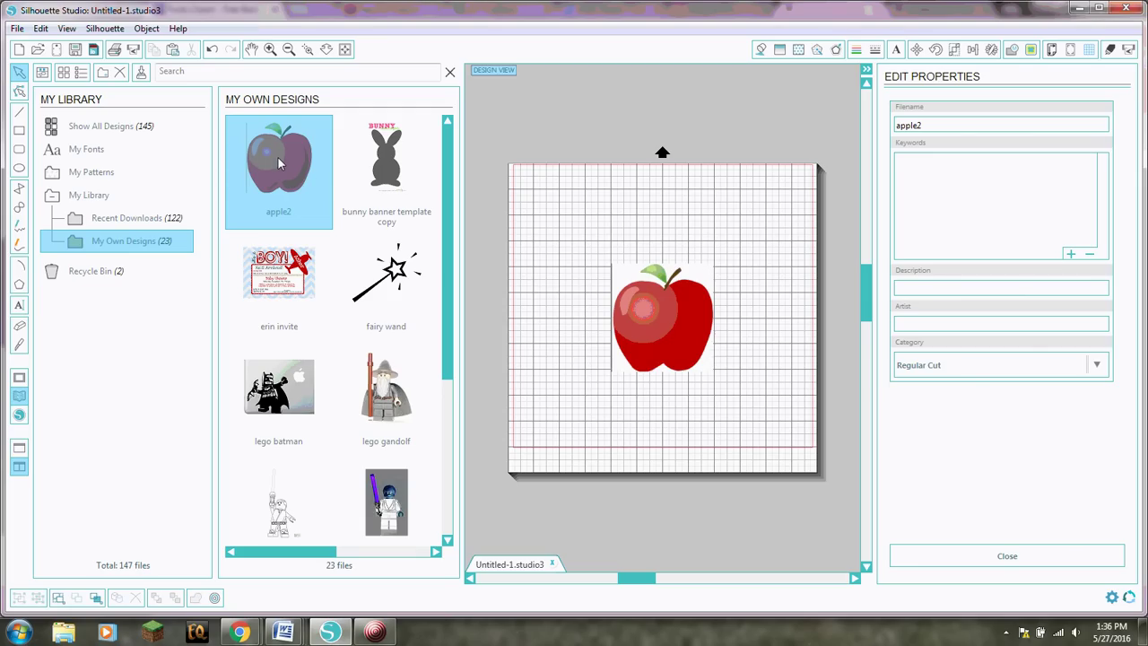
pyautogui.click(451, 73)
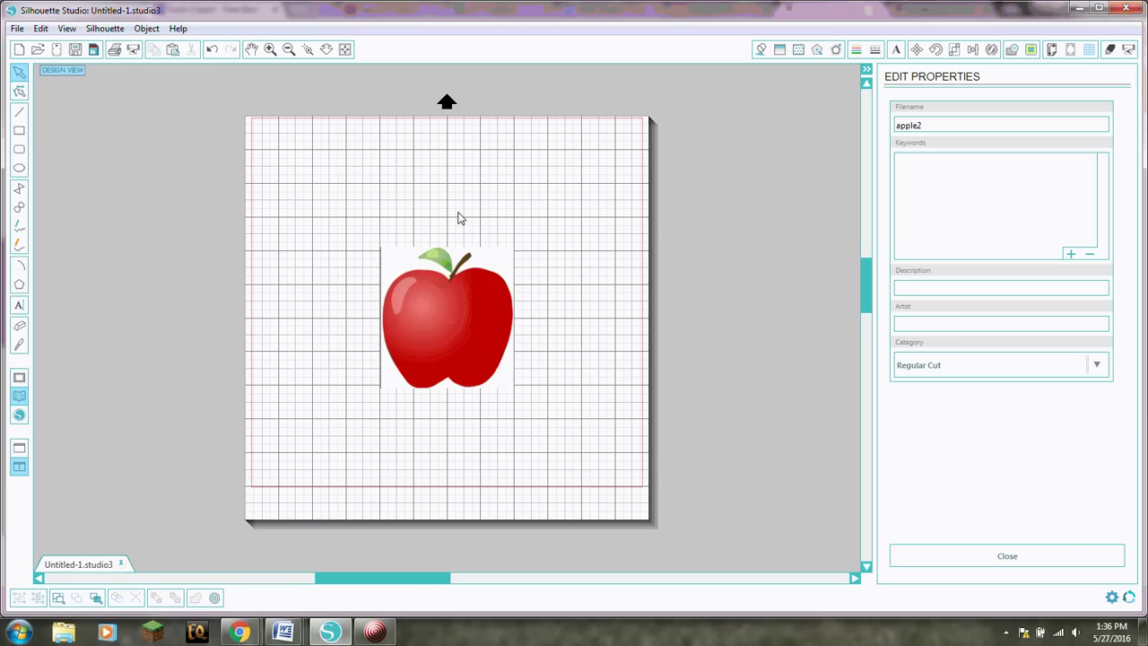
pyautogui.click(484, 296)
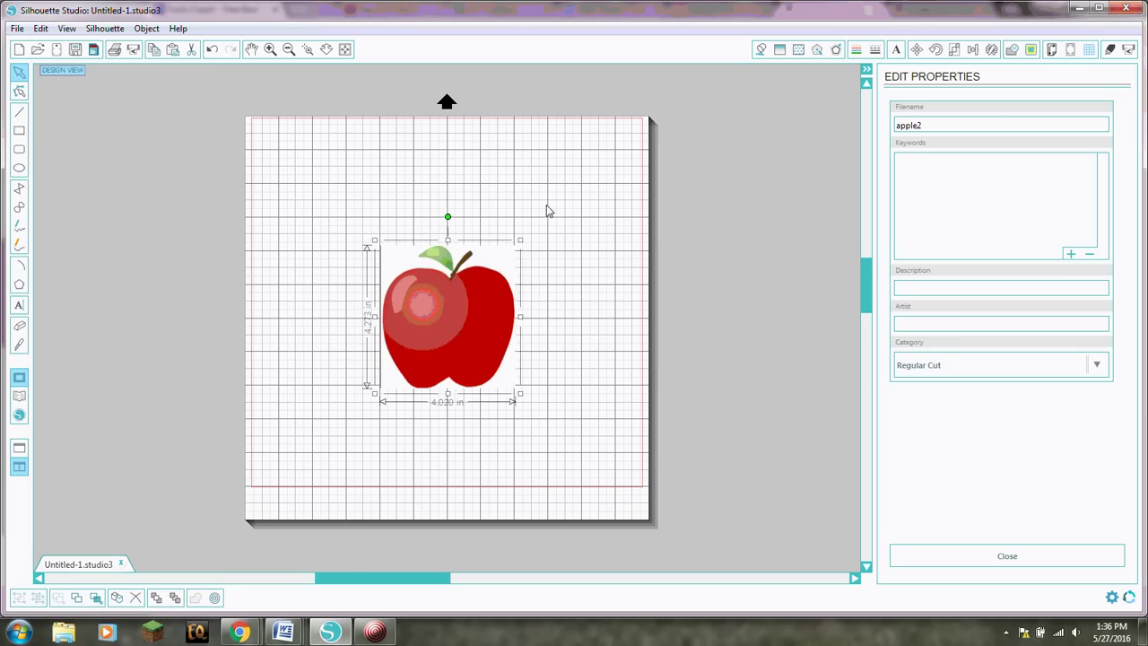
pyautogui.moveTo(520, 240); pyautogui.dragTo(610, 158)
pyautogui.moveTo(408, 300)
pyautogui.mouseDown()
pyautogui.moveTo(377, 303)
pyautogui.moveTo(422, 290)
pyautogui.mouseUp()
pyautogui.click(603, 255)
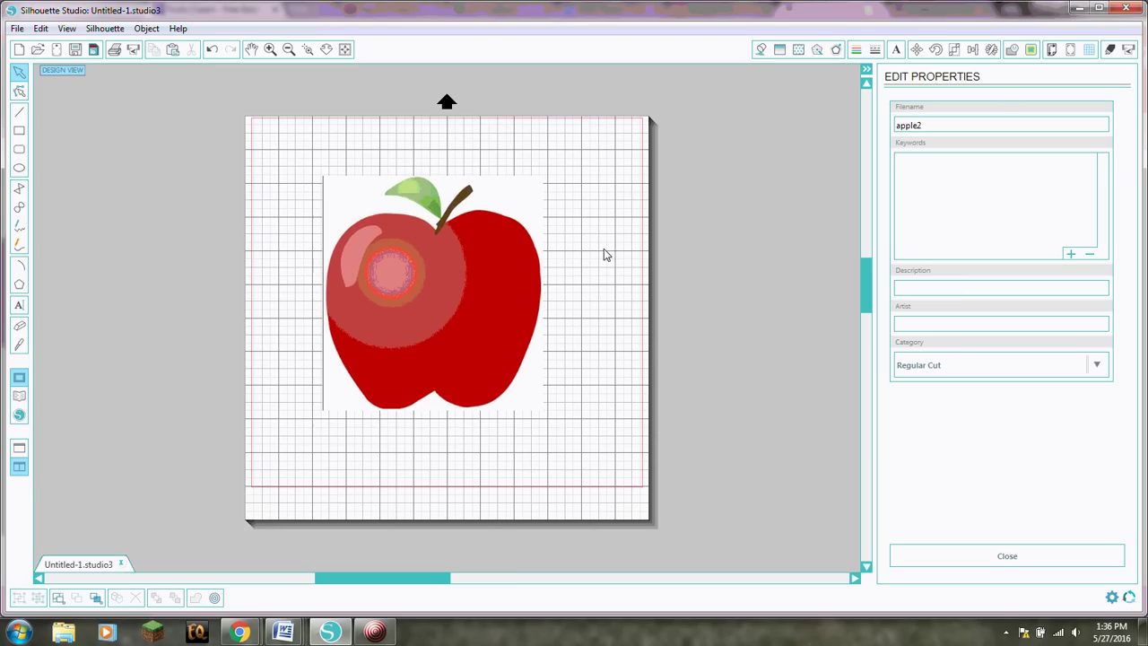
# - Set the apple's cut style to Cut in Cut Settings and bring up the Trace panel
pyautogui.click(1109, 49)
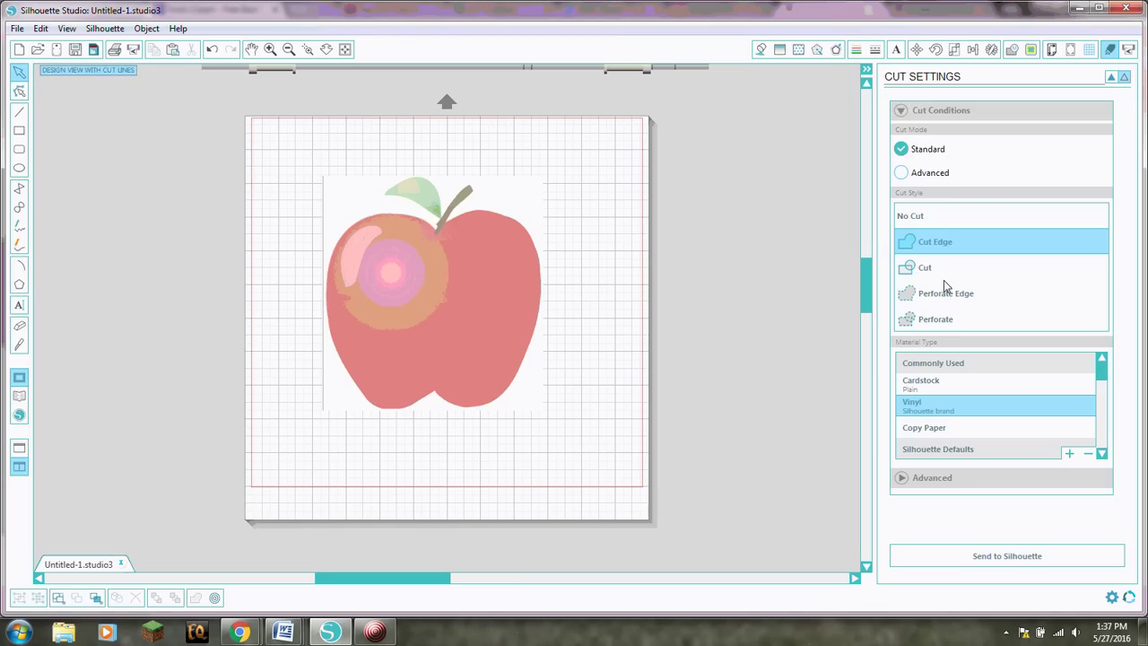
pyautogui.click(930, 268)
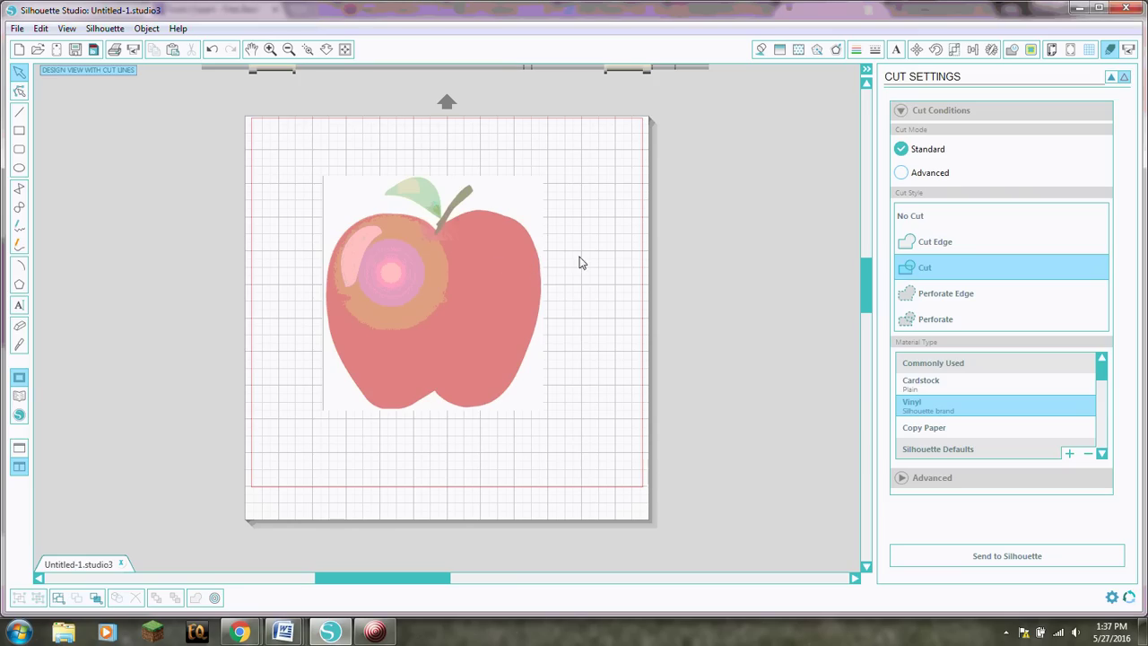
pyautogui.click(1032, 51)
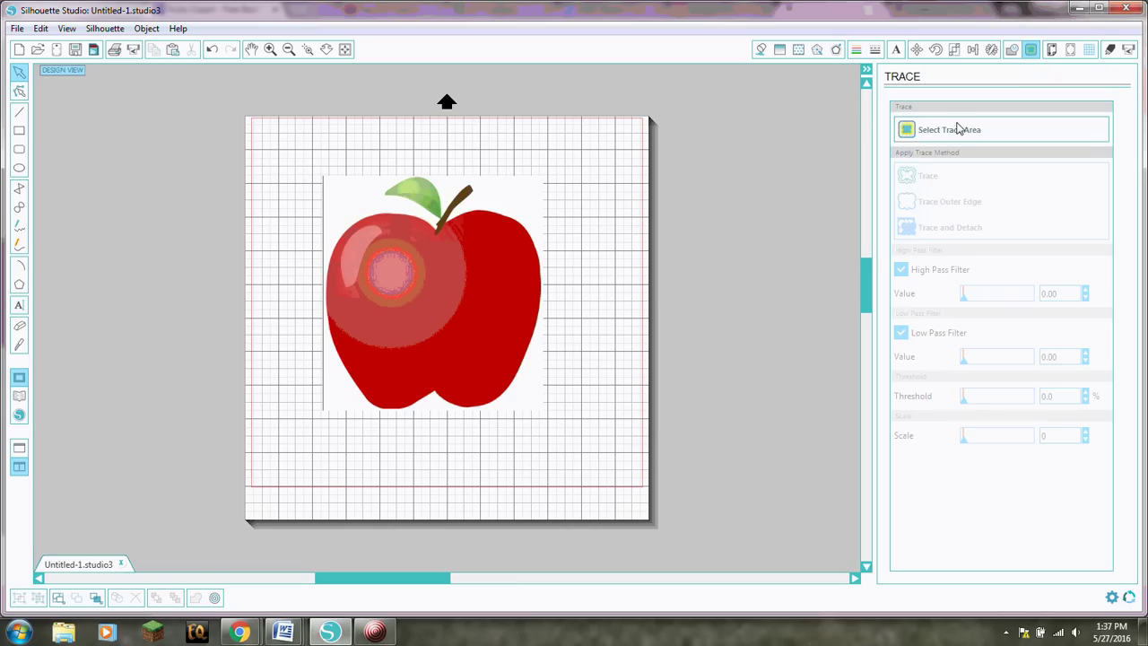
# - Box the apple as the trace area, trim its top-left corner, and set High Pass Filter to 9.00
pyautogui.click(955, 132)
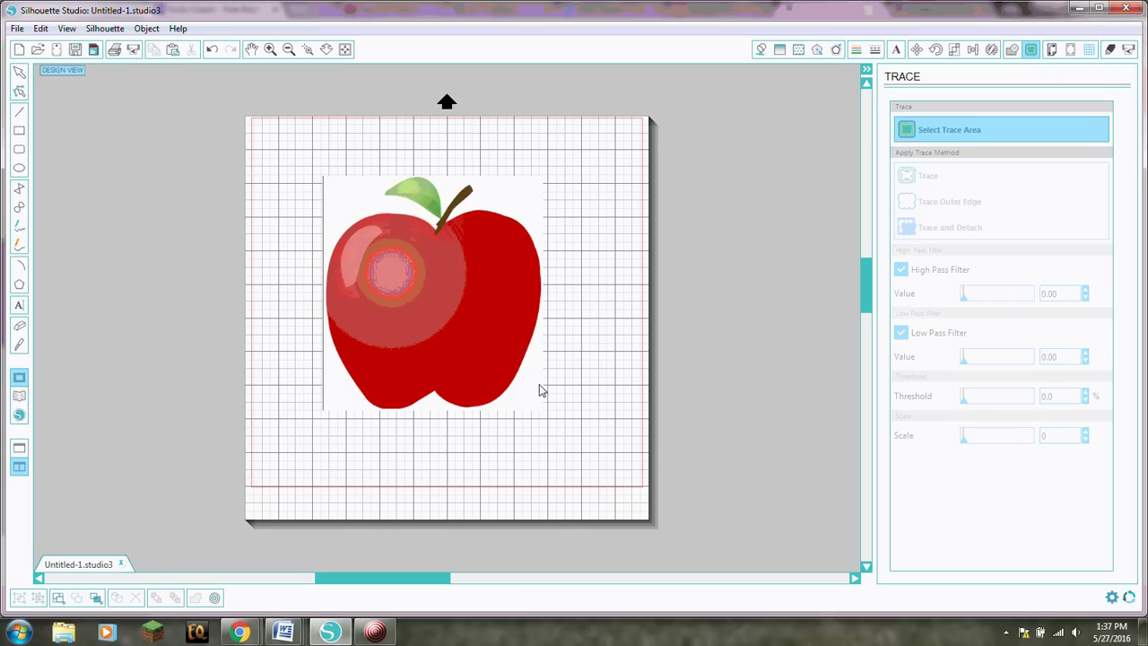
pyautogui.moveTo(548, 423)
pyautogui.mouseDown()
pyautogui.moveTo(502, 412)
pyautogui.moveTo(375, 427)
pyautogui.moveTo(303, 316)
pyautogui.moveTo(305, 168)
pyautogui.mouseUp()
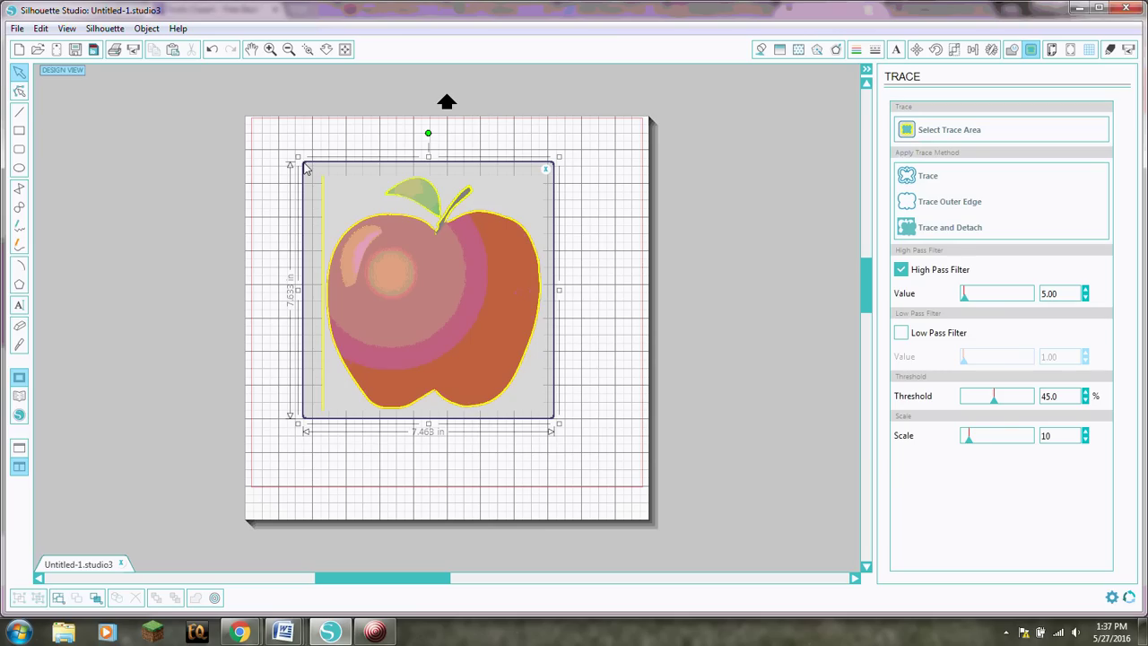
pyautogui.moveTo(300, 160)
pyautogui.mouseDown()
pyautogui.moveTo(328, 177)
pyautogui.moveTo(305, 143)
pyautogui.mouseUp()
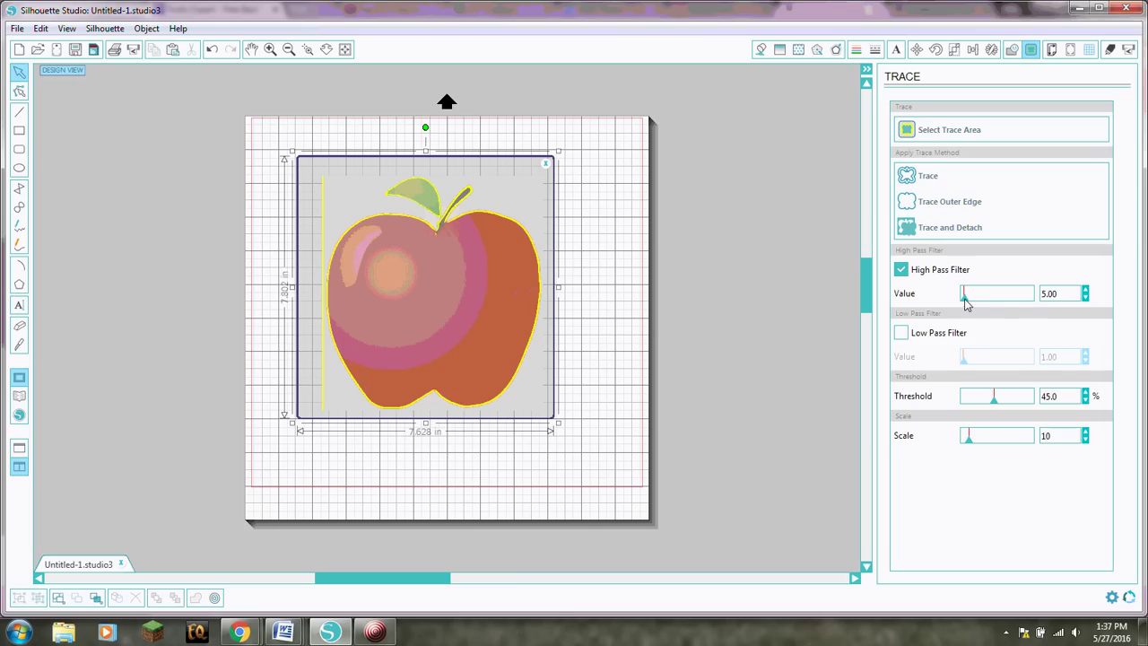
pyautogui.moveTo(964, 295)
pyautogui.mouseDown()
pyautogui.moveTo(1038, 307)
pyautogui.moveTo(967, 306)
pyautogui.mouseUp()
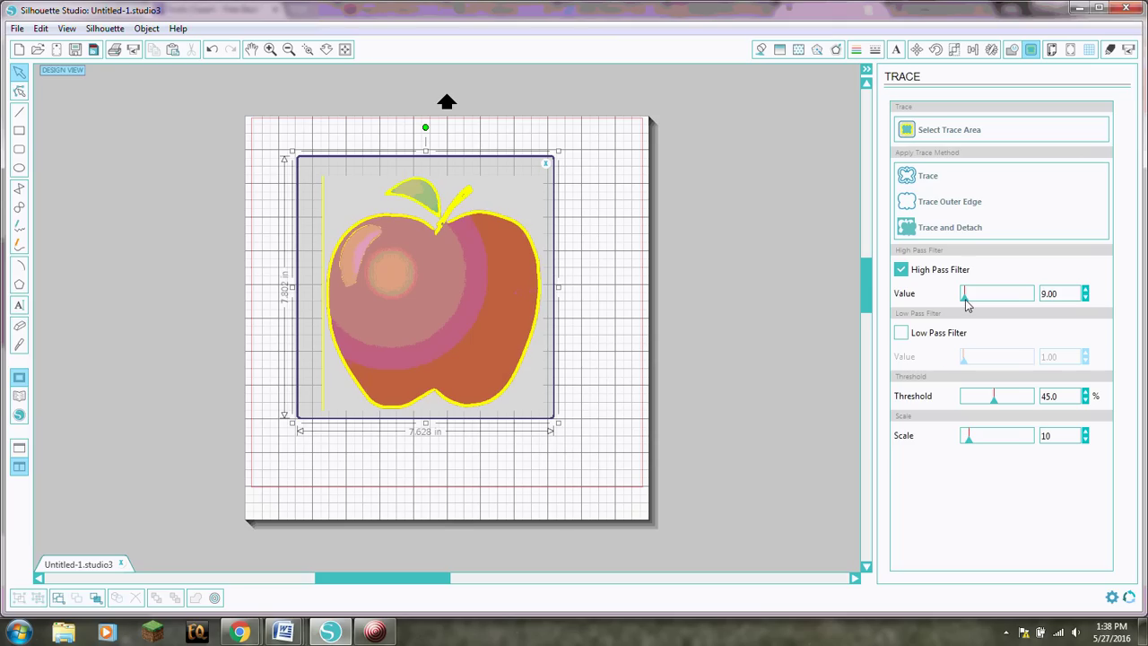
# - Trace the apple, drag the picture aside to check, then undo both to restore the trace area
pyautogui.click(912, 178)
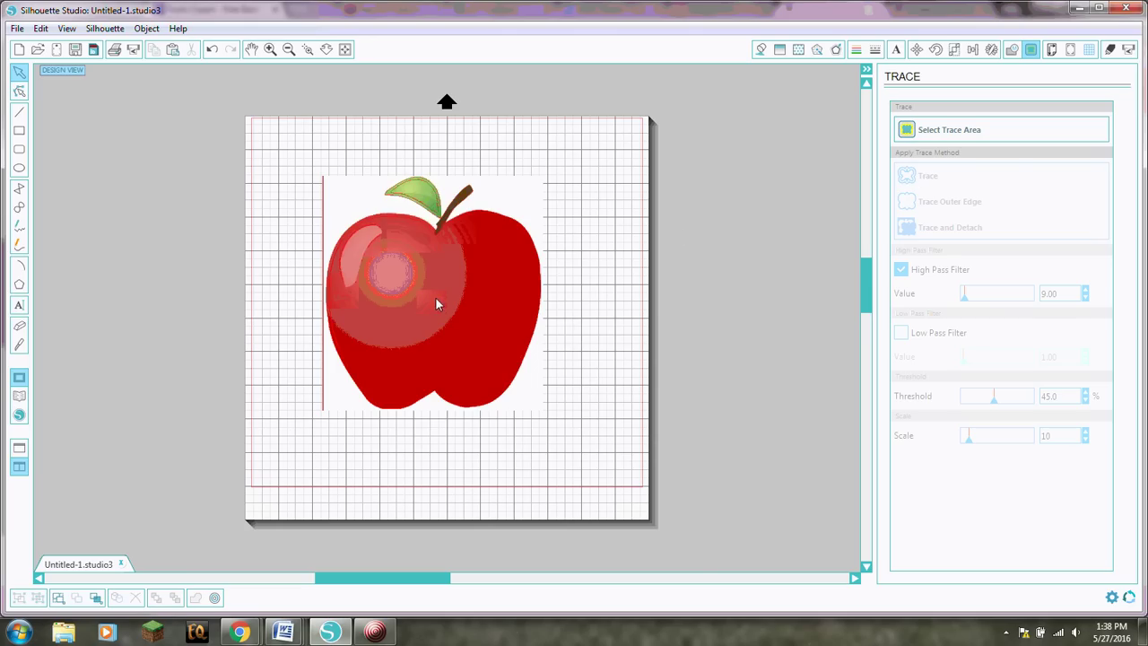
pyautogui.moveTo(432, 296)
pyautogui.mouseDown()
pyautogui.moveTo(569, 434)
pyautogui.moveTo(736, 273)
pyautogui.moveTo(672, 300)
pyautogui.mouseUp()
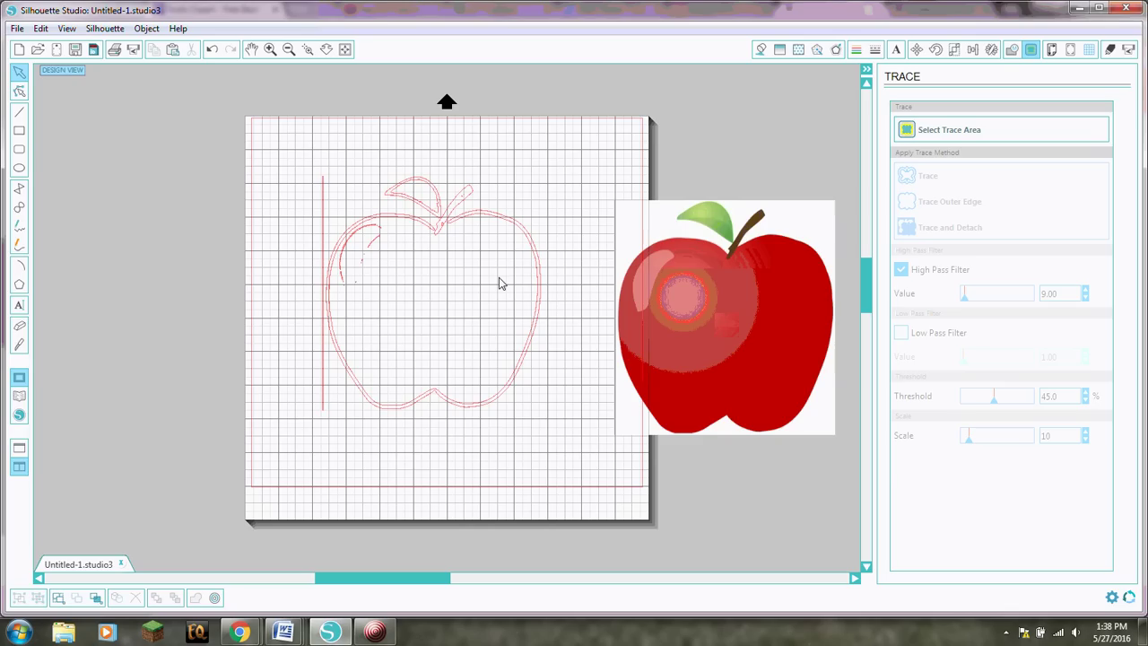
pyautogui.click(40, 27)
pyautogui.click(63, 43)
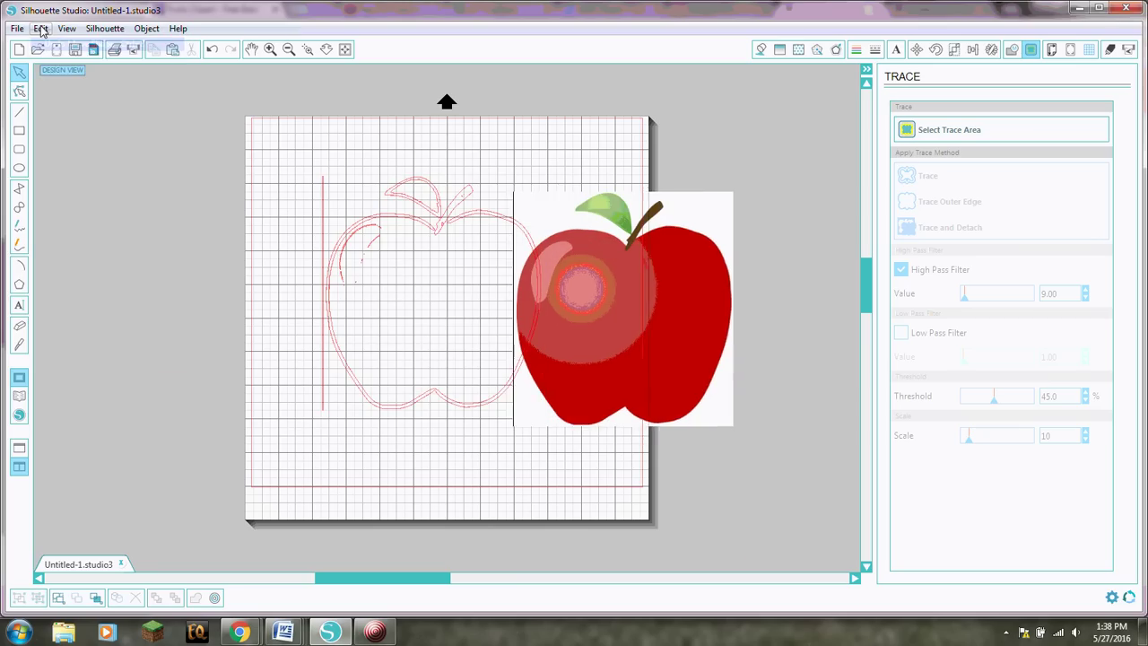
pyautogui.click(40, 28)
pyautogui.click(47, 44)
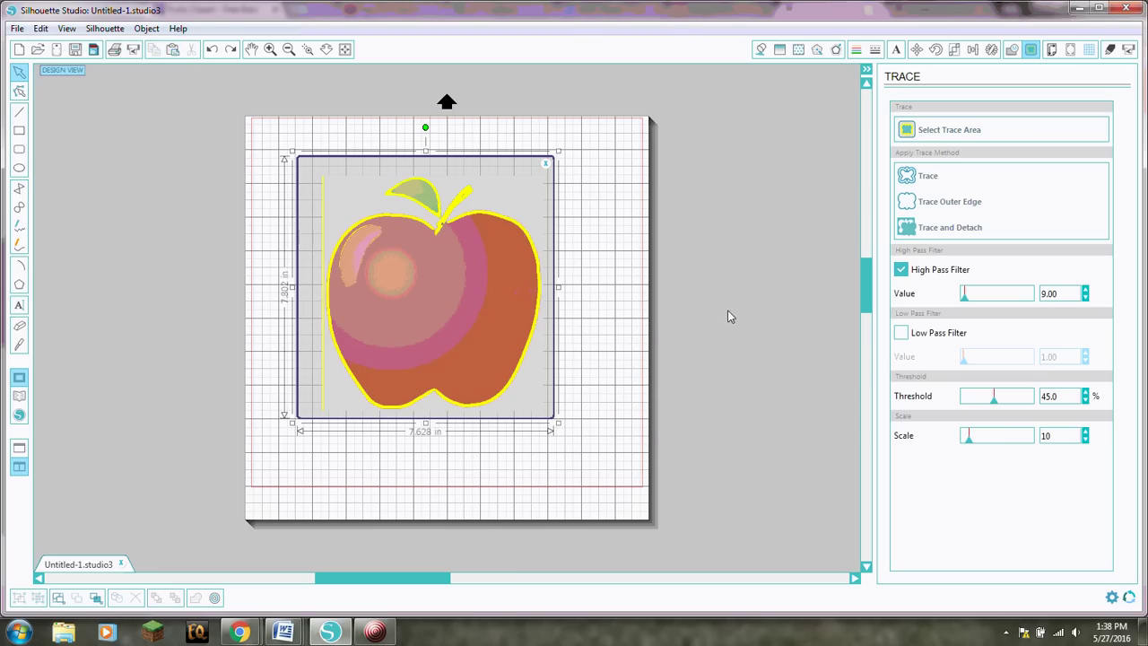
# - Trace only the apple's outer edge, drag the picture right to inspect the outline, then undo
pyautogui.click(949, 206)
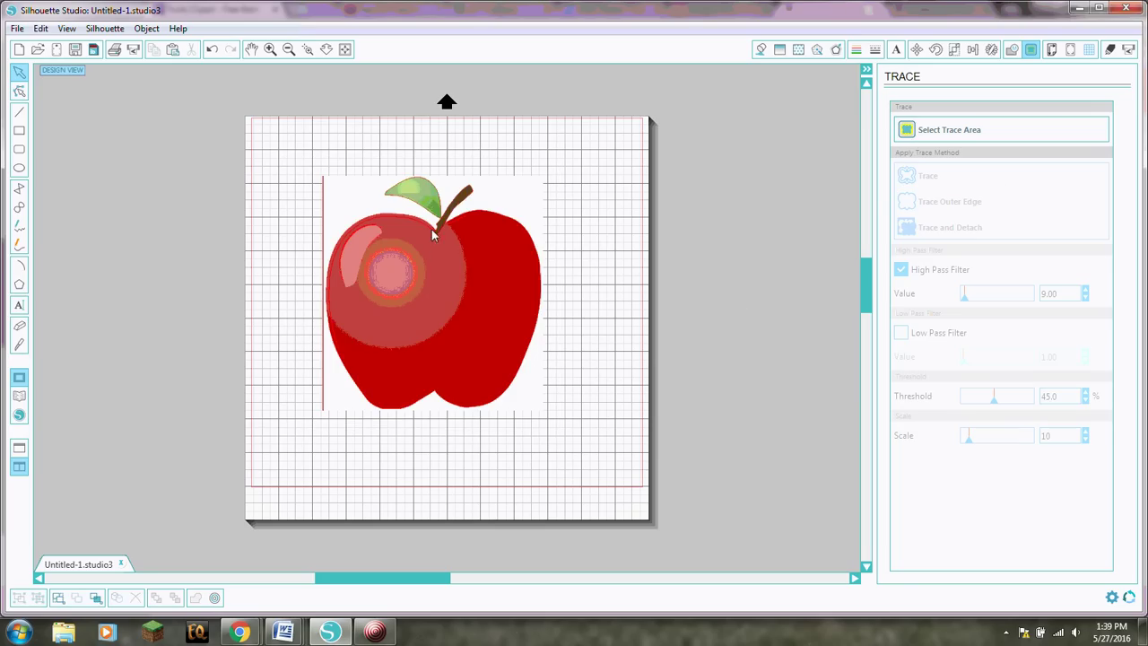
pyautogui.moveTo(429, 247)
pyautogui.mouseDown()
pyautogui.moveTo(605, 333)
pyautogui.moveTo(740, 310)
pyautogui.mouseUp()
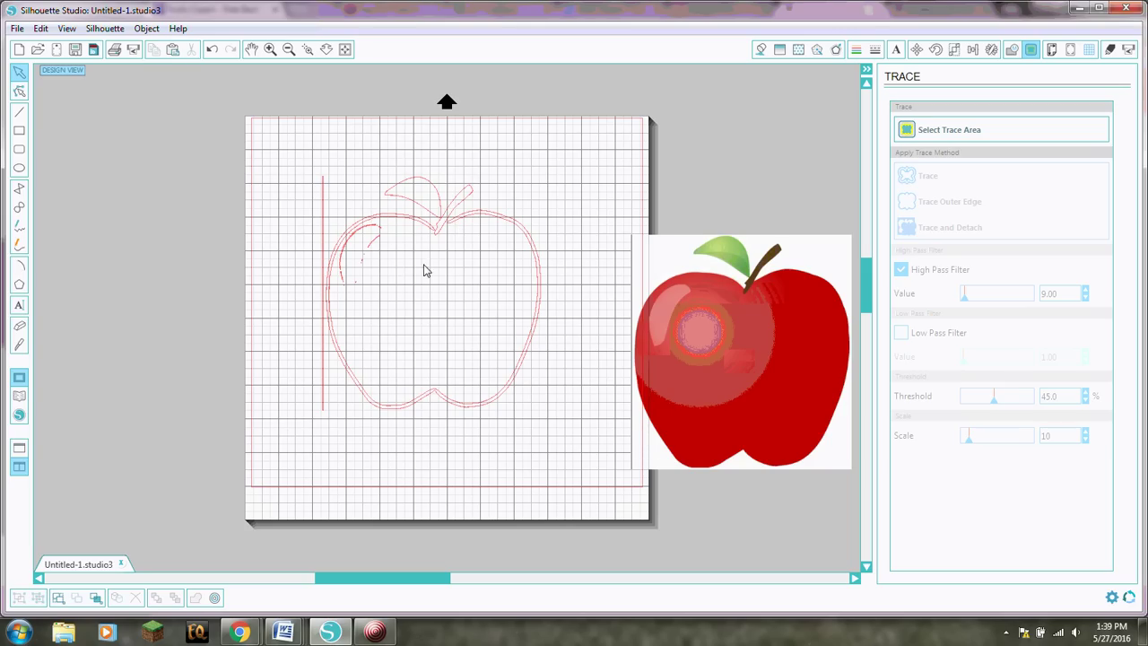
pyautogui.click(41, 28)
pyautogui.click(50, 45)
# - Undo the picture move and the outer-edge trace, restoring the trace area
pyautogui.click(41, 29)
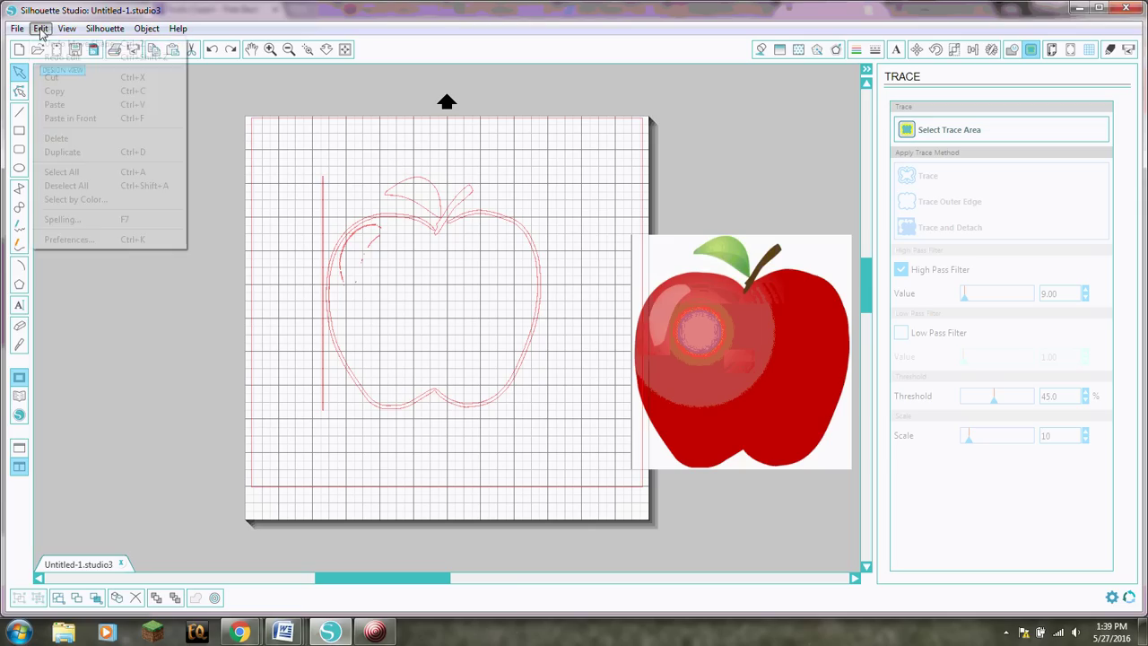
pyautogui.click(50, 45)
pyautogui.click(41, 29)
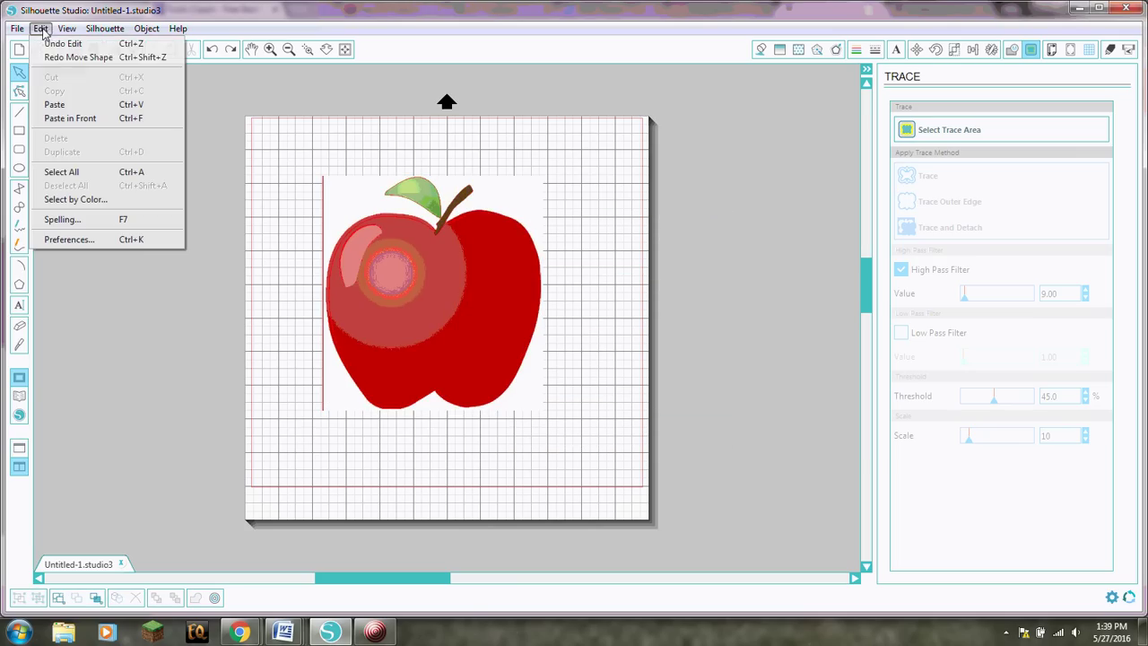
pyautogui.click(50, 45)
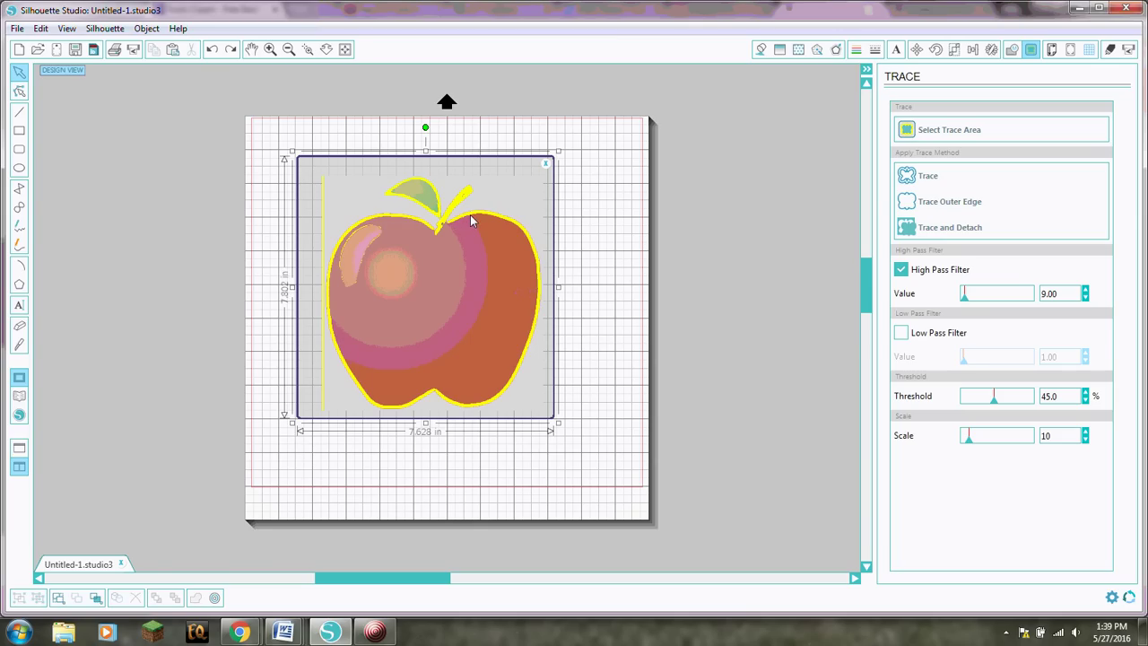
# - Trace and detach the apple, pull the original picture away, and delete it
pyautogui.click(943, 229)
pyautogui.moveTo(444, 287)
pyautogui.mouseDown()
pyautogui.moveTo(545, 341)
pyautogui.moveTo(633, 341)
pyautogui.moveTo(688, 308)
pyautogui.moveTo(690, 286)
pyautogui.mouseUp()
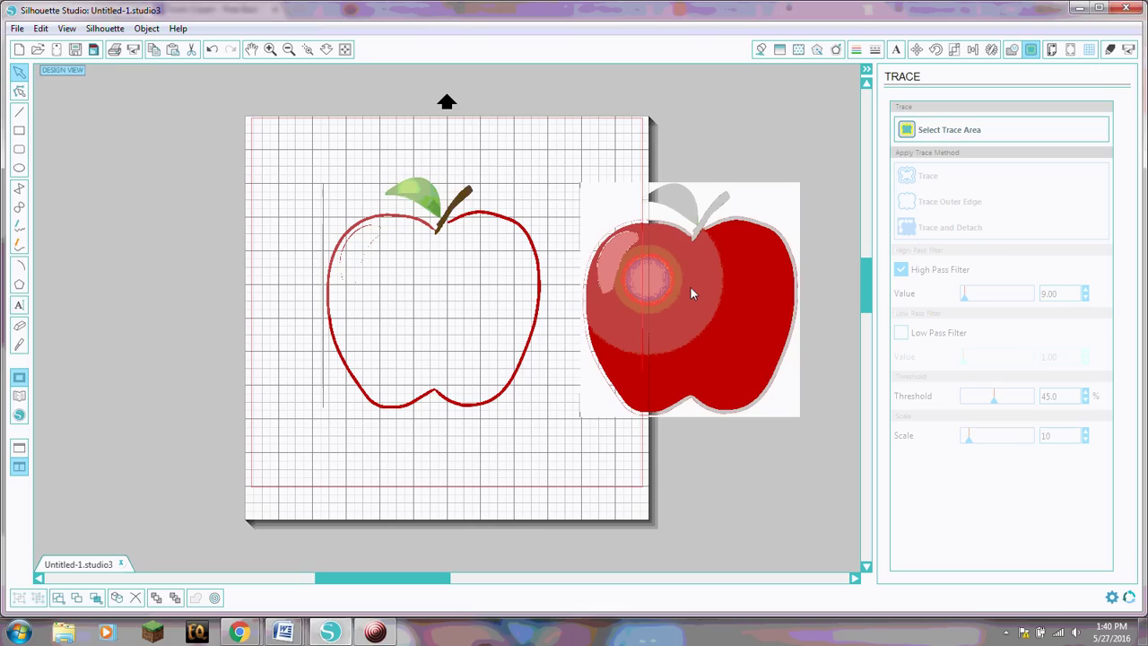
pyautogui.moveTo(690, 286)
pyautogui.mouseDown()
pyautogui.moveTo(620, 310)
pyautogui.moveTo(569, 351)
pyautogui.moveTo(635, 334)
pyautogui.moveTo(694, 289)
pyautogui.mouseUp()
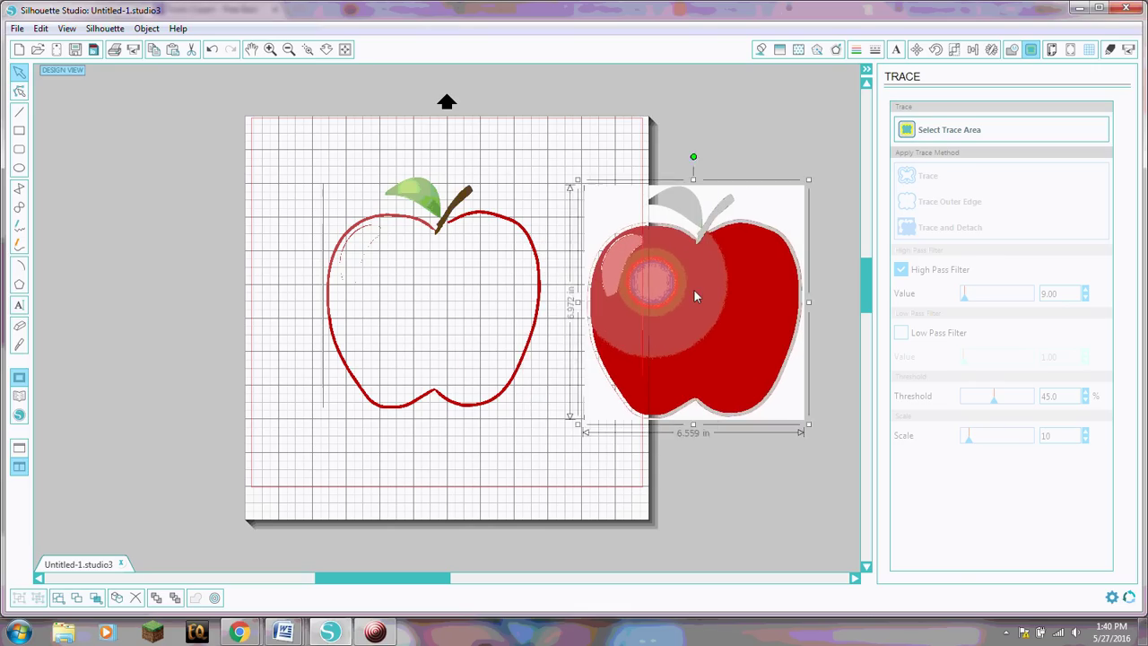
pyautogui.press('Delete')
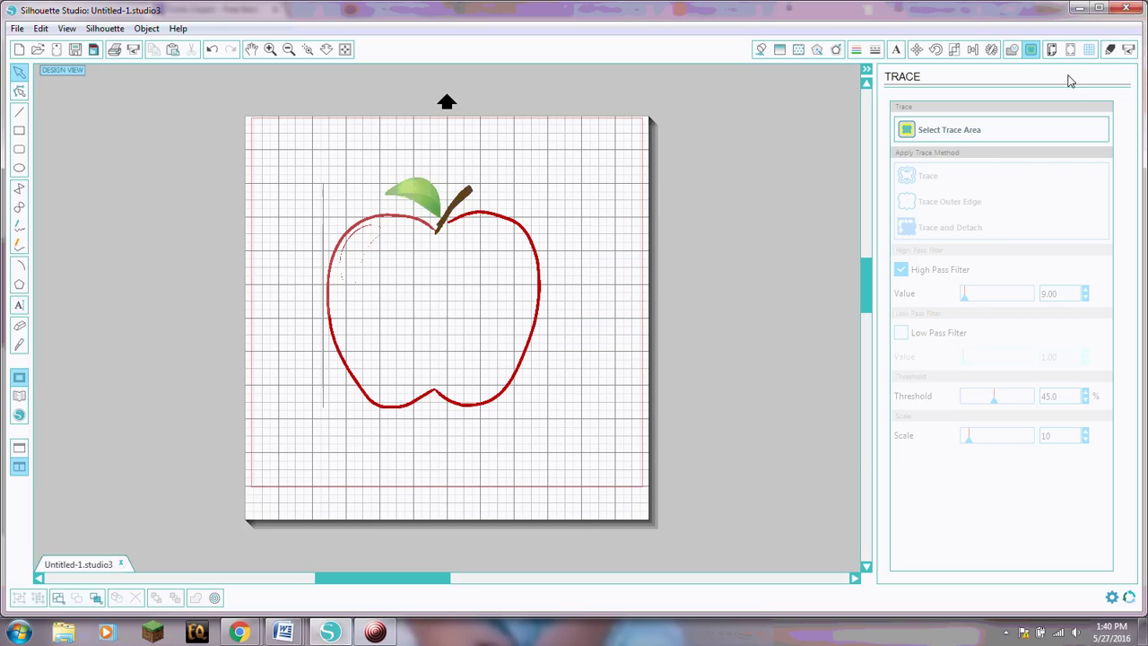
# - Set the apple outline's cut style to Cut Edge
pyautogui.click(1109, 49)
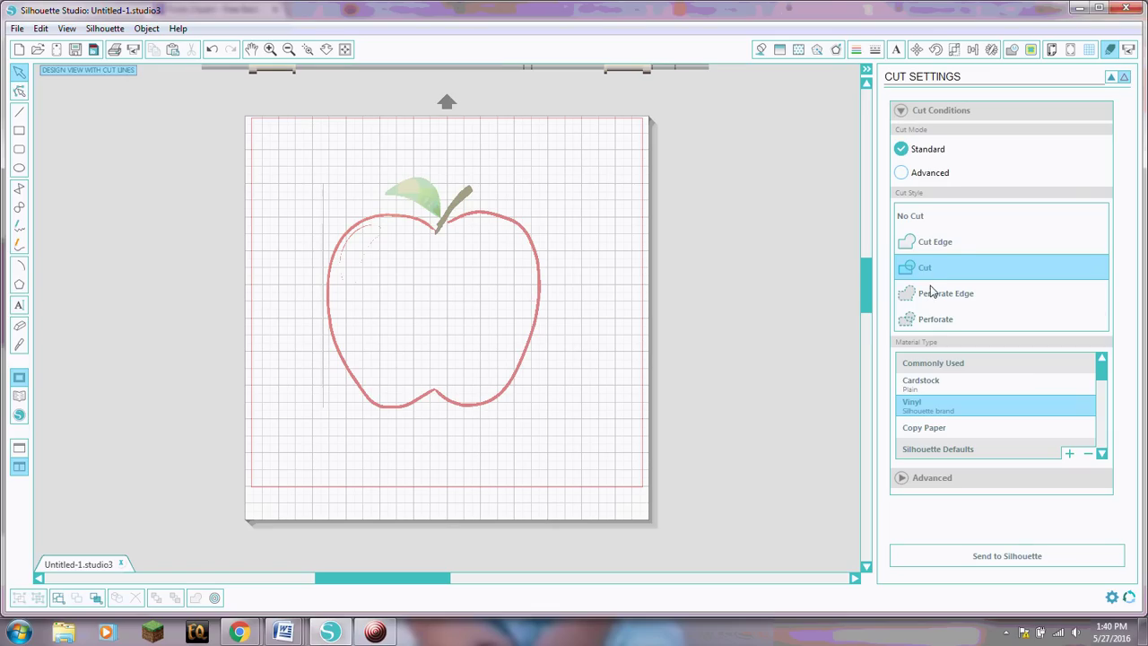
pyautogui.click(943, 247)
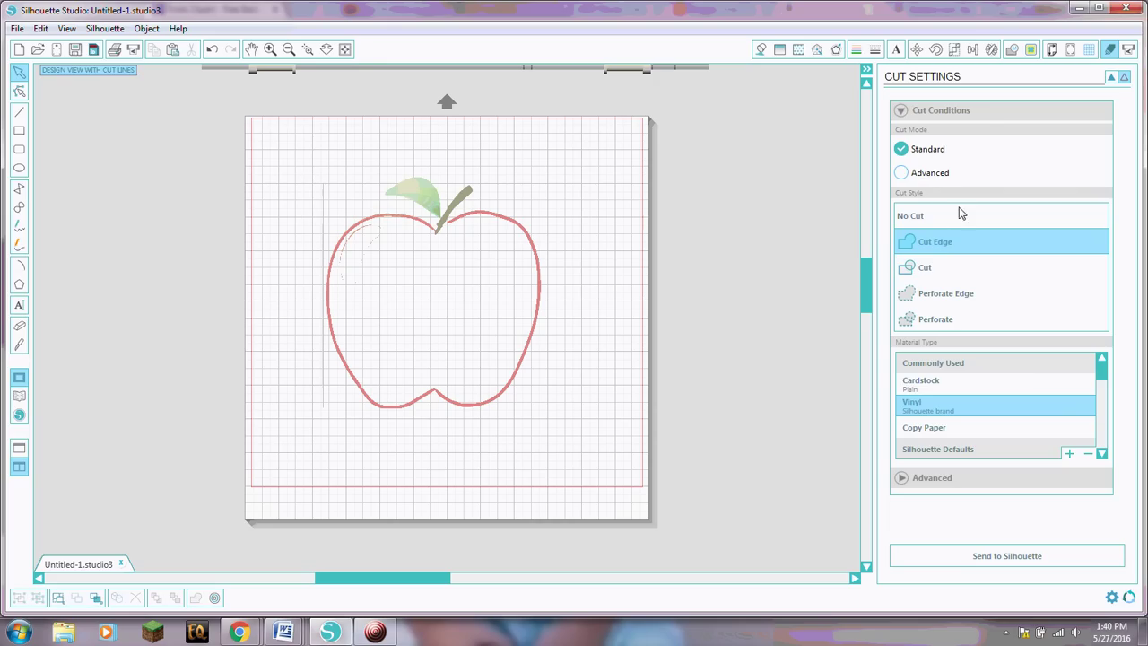
pyautogui.click(1033, 51)
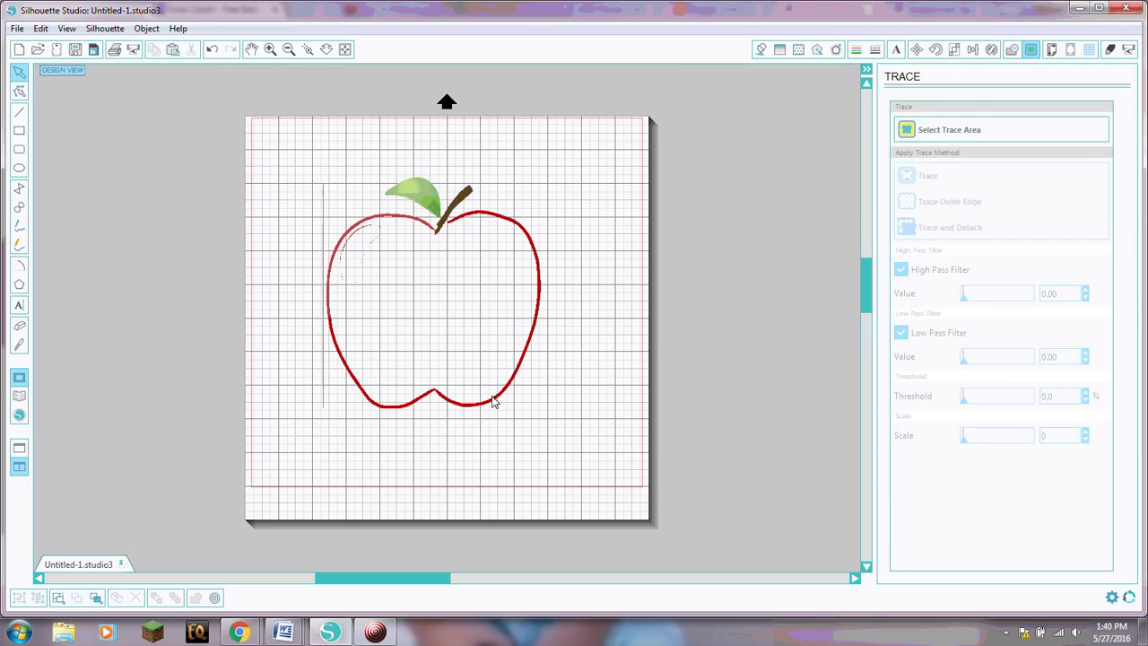
# - Undo repeatedly until the apple picture returns to the trace area with its yellow preview
pyautogui.click(40, 29)
pyautogui.click(44, 41)
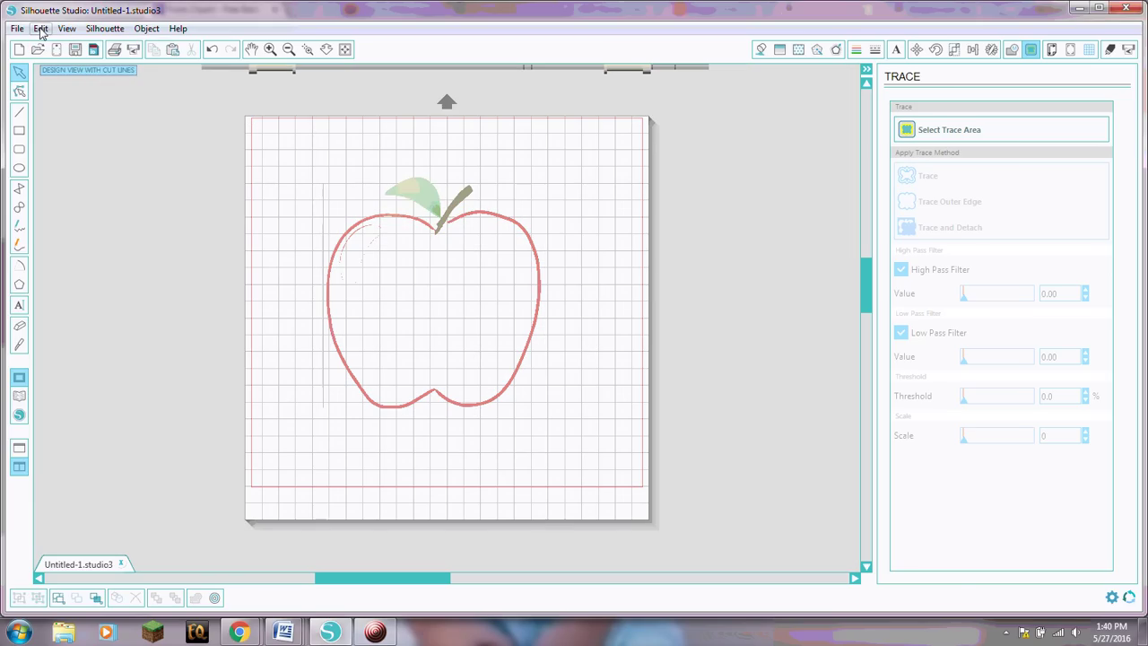
pyautogui.click(40, 29)
pyautogui.click(44, 41)
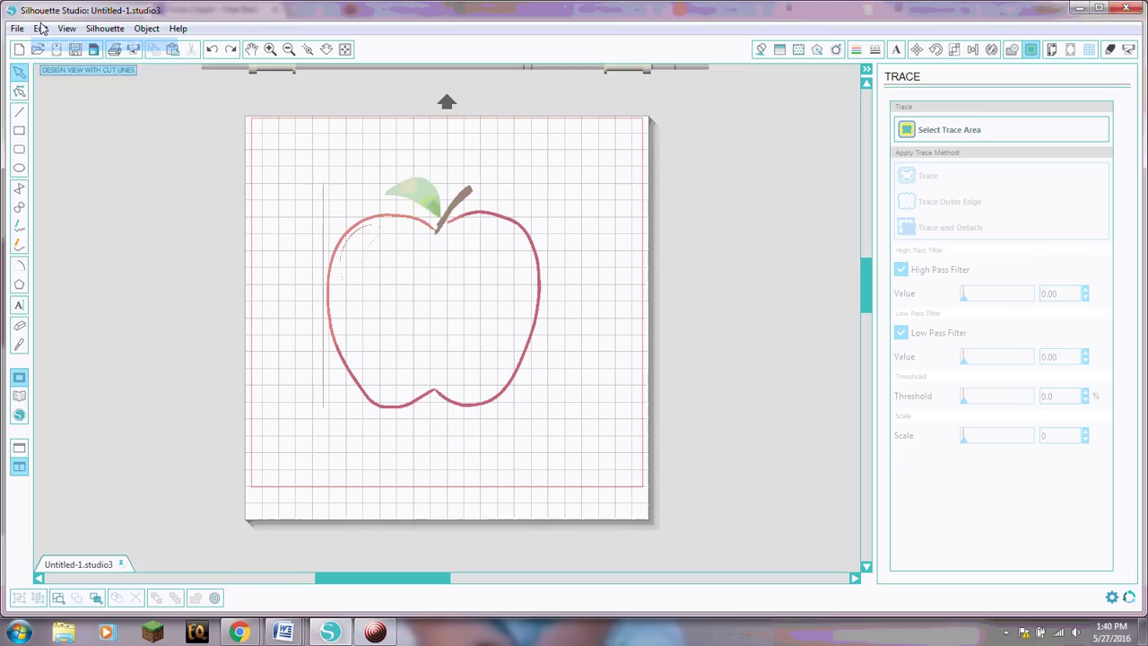
pyautogui.click(40, 29)
pyautogui.click(44, 42)
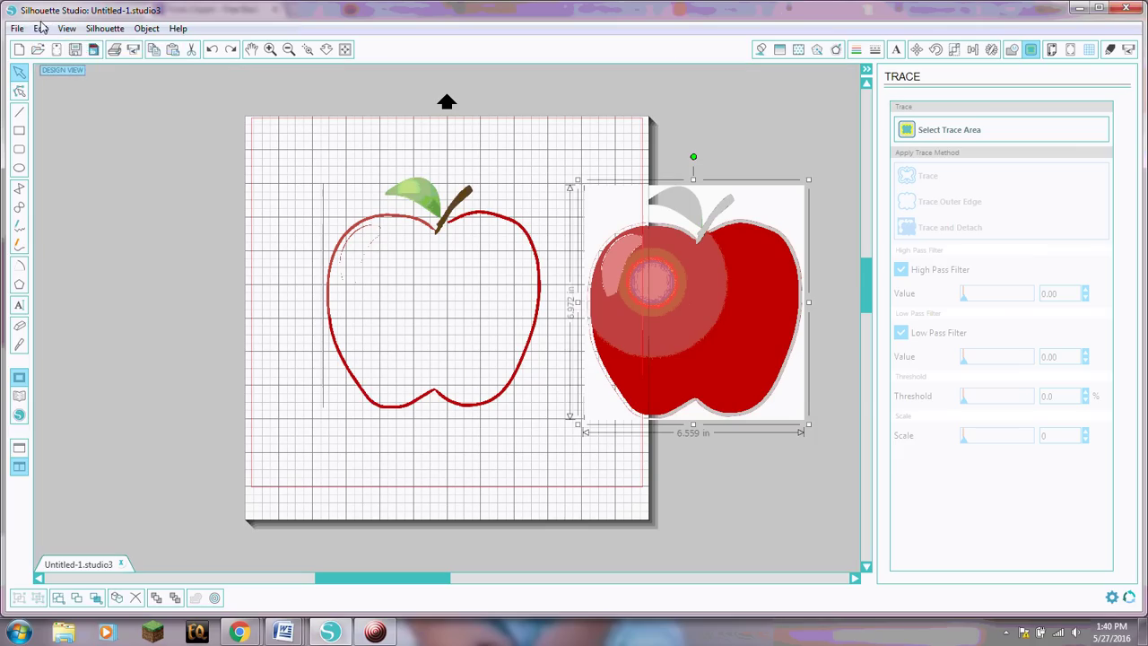
pyautogui.click(40, 29)
pyautogui.click(44, 43)
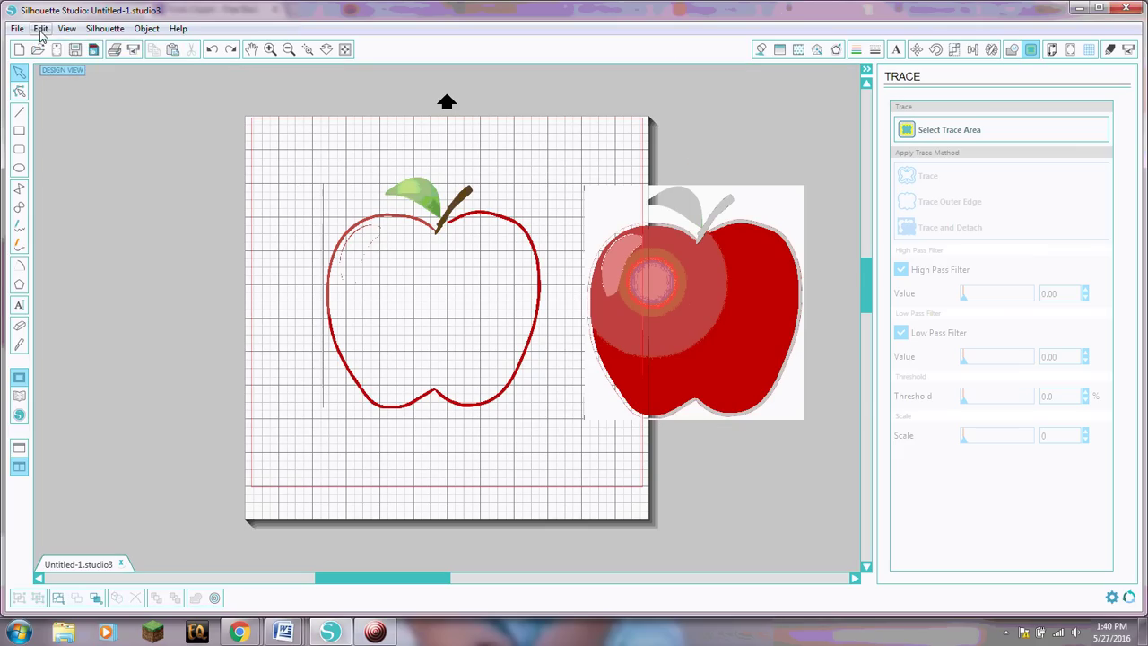
pyautogui.click(40, 29)
pyautogui.click(44, 42)
pyautogui.click(40, 29)
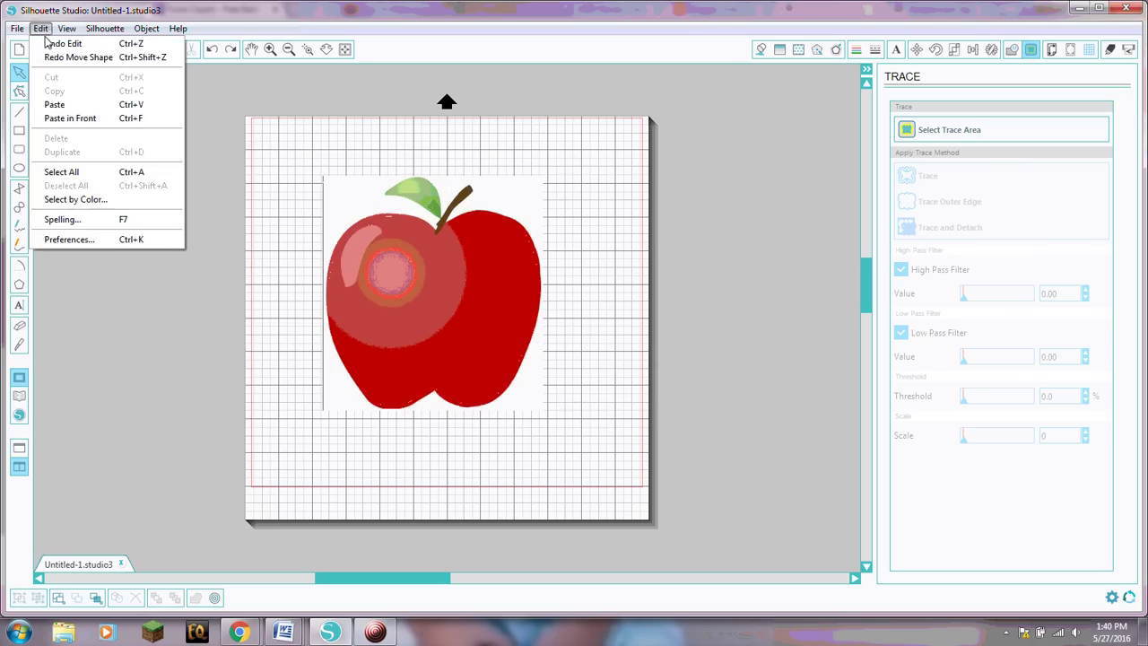
pyautogui.click(45, 43)
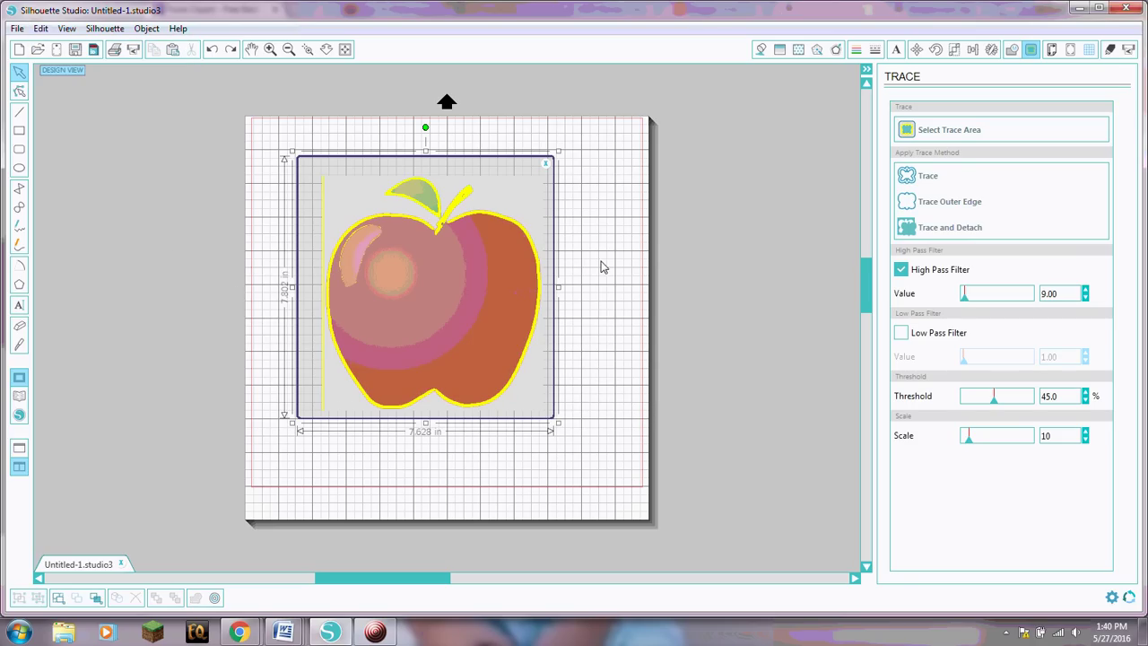
# - Raise the High Pass Filter to 274 and enable the Low Pass Filter at 9
pyautogui.moveTo(965, 307); pyautogui.dragTo(1030, 302)
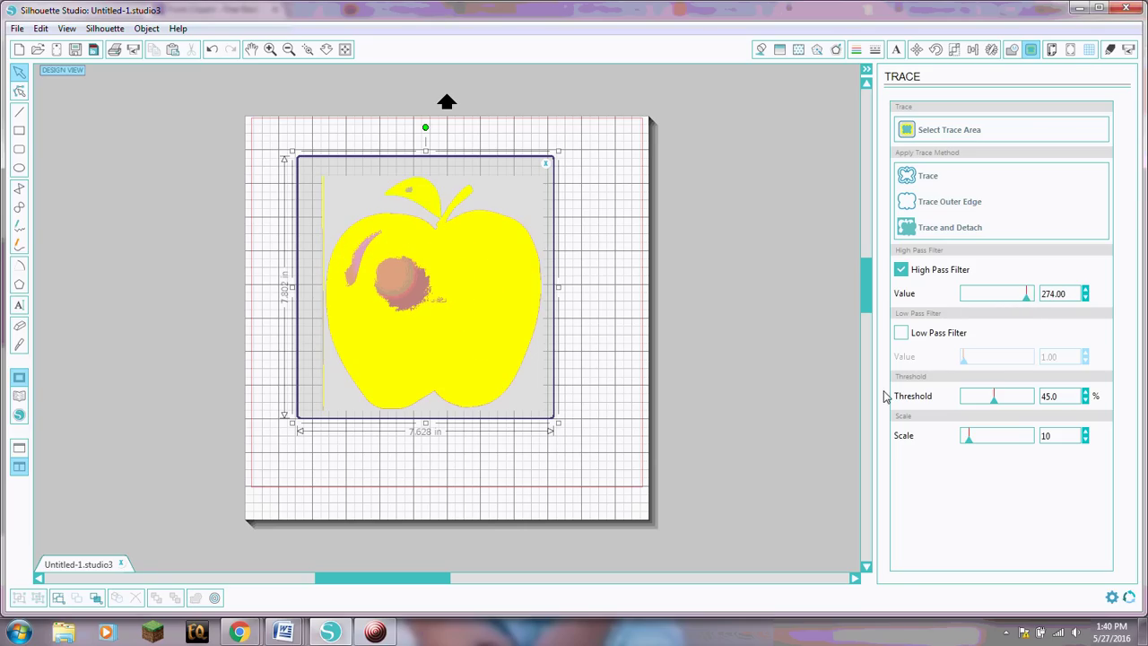
pyautogui.click(901, 334)
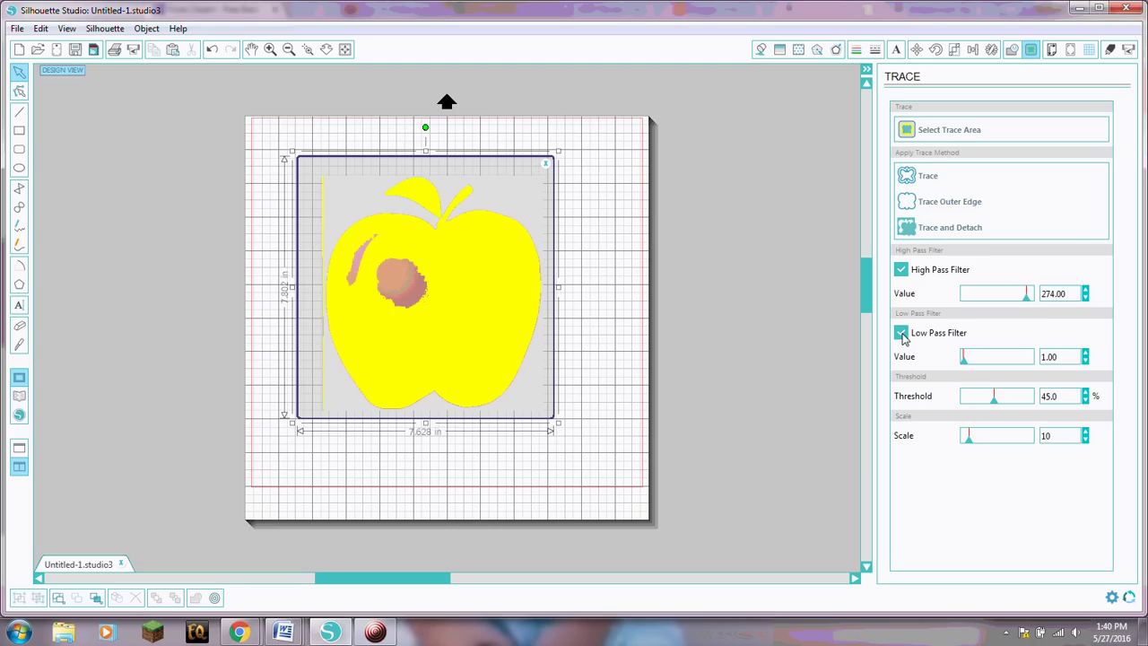
pyautogui.moveTo(964, 360); pyautogui.dragTo(971, 363)
pyautogui.click(974, 360)
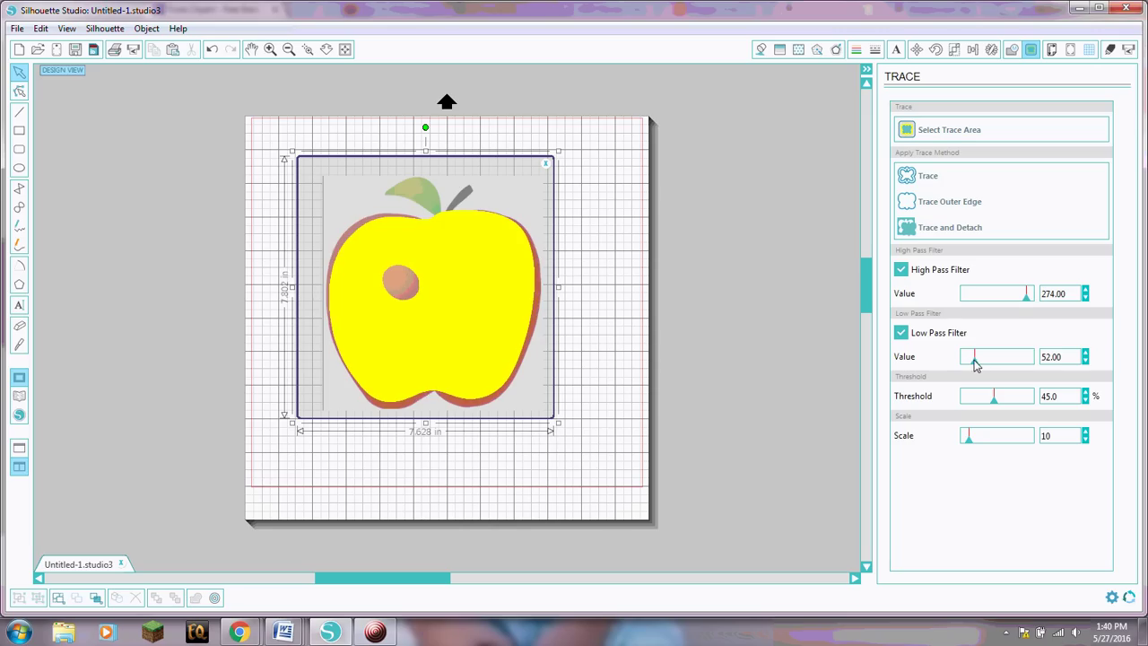
pyautogui.click(965, 363)
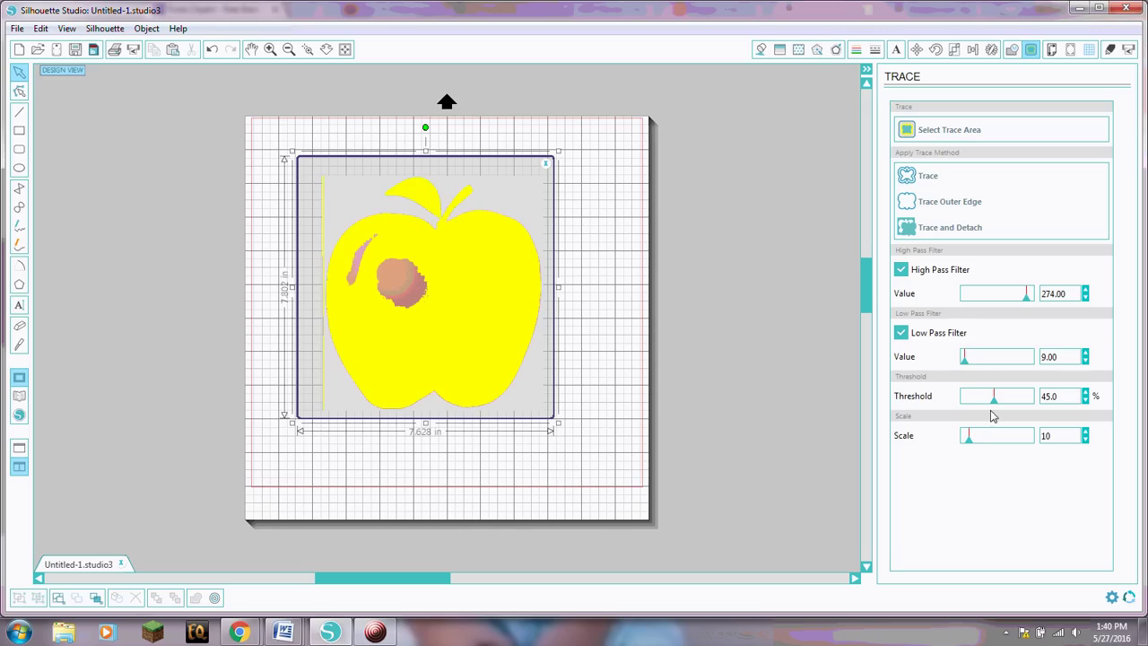
# - Adjust the trace Threshold to 51.1% so the apple previews solid yellow
pyautogui.click(994, 400)
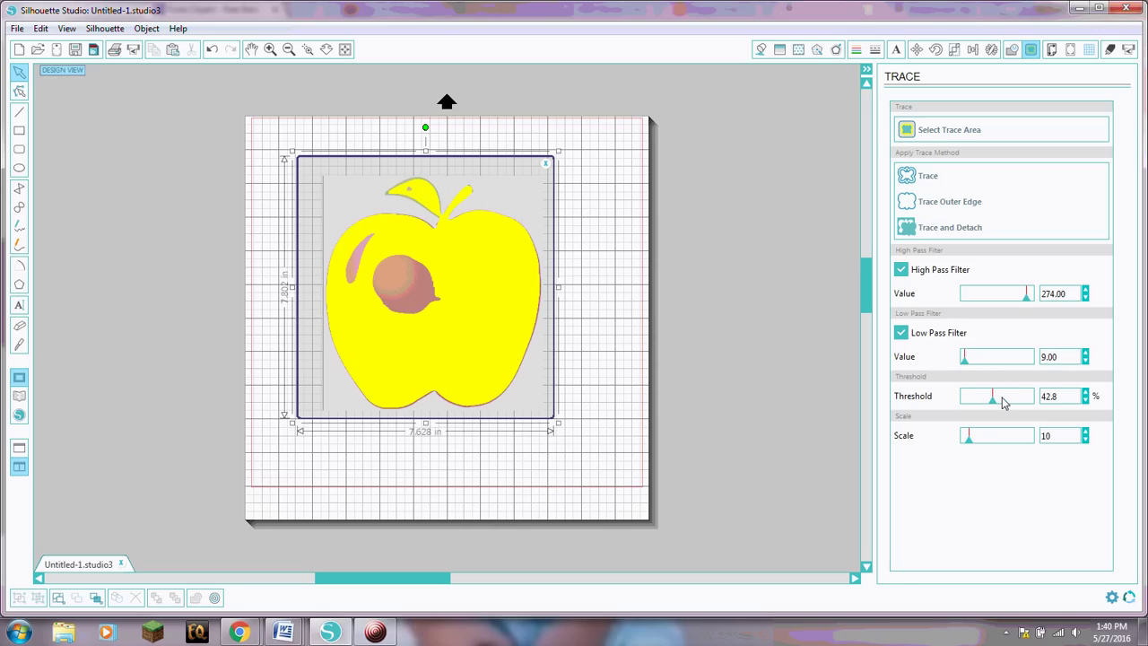
pyautogui.moveTo(994, 401); pyautogui.dragTo(986, 400)
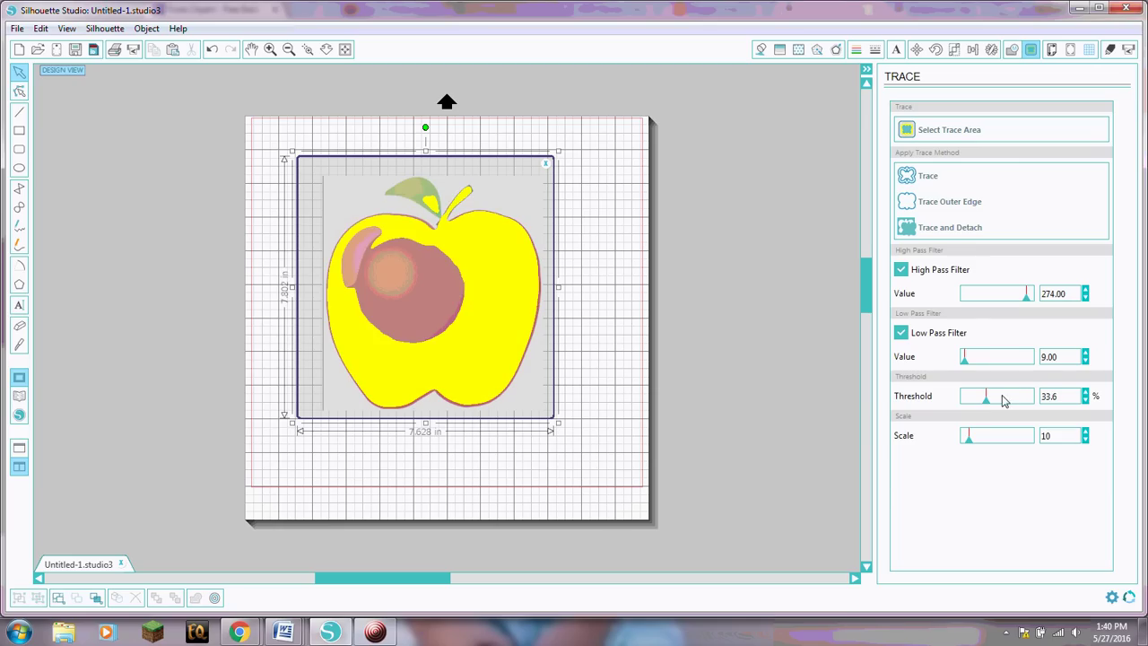
pyautogui.click(1012, 401)
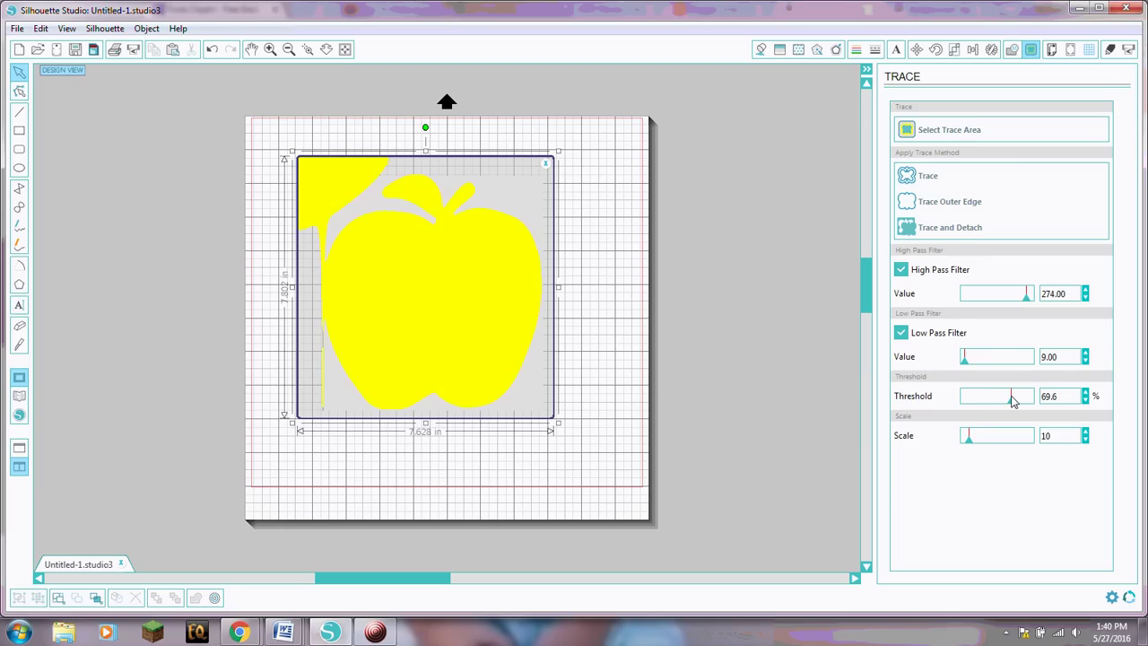
pyautogui.moveTo(1011, 401); pyautogui.dragTo(1001, 406)
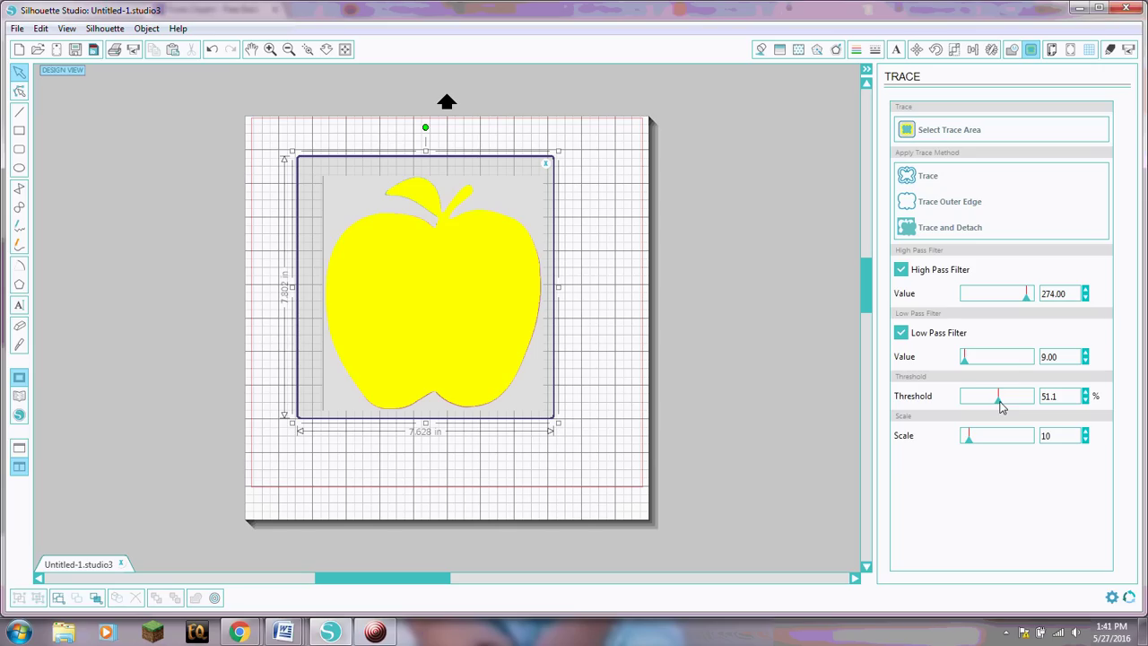
# - Trace the apple's outer edge, delete the original picture, and move the outline up-left
pyautogui.click(938, 206)
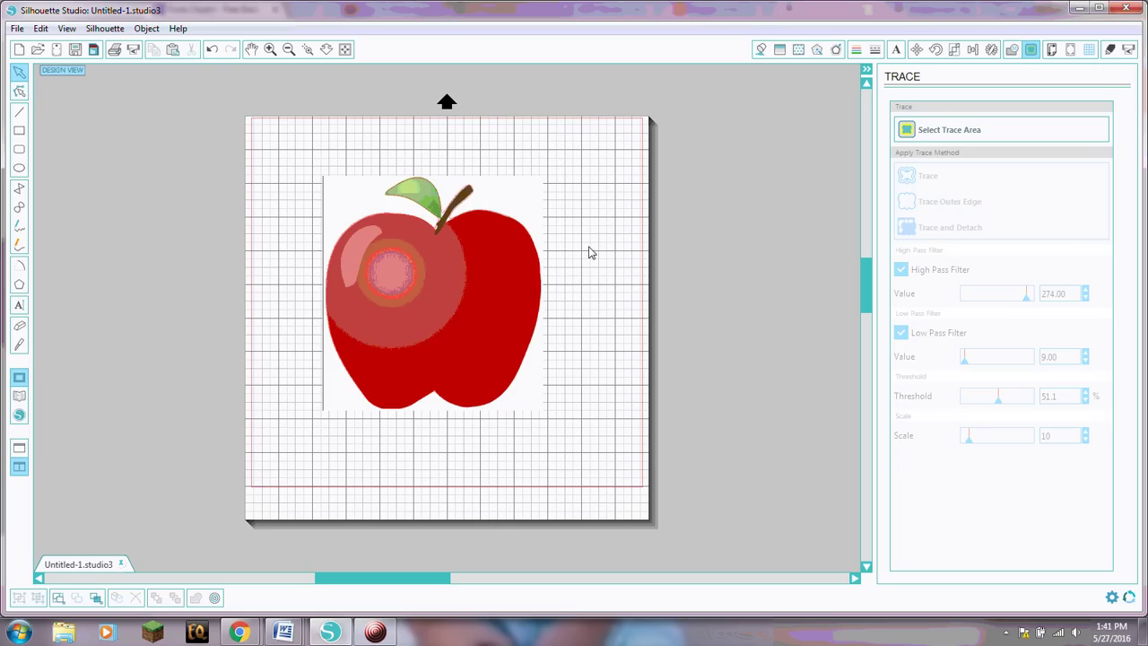
pyautogui.moveTo(403, 275)
pyautogui.mouseDown()
pyautogui.moveTo(552, 359)
pyautogui.moveTo(661, 290)
pyautogui.moveTo(650, 286)
pyautogui.mouseUp()
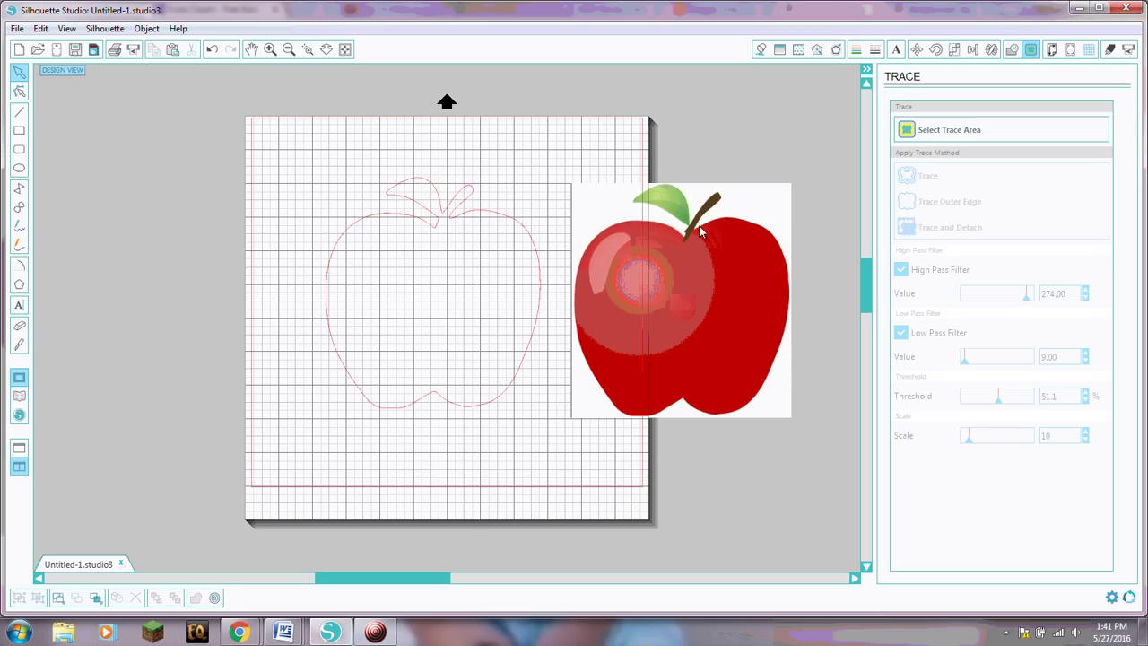
pyautogui.click(651, 305)
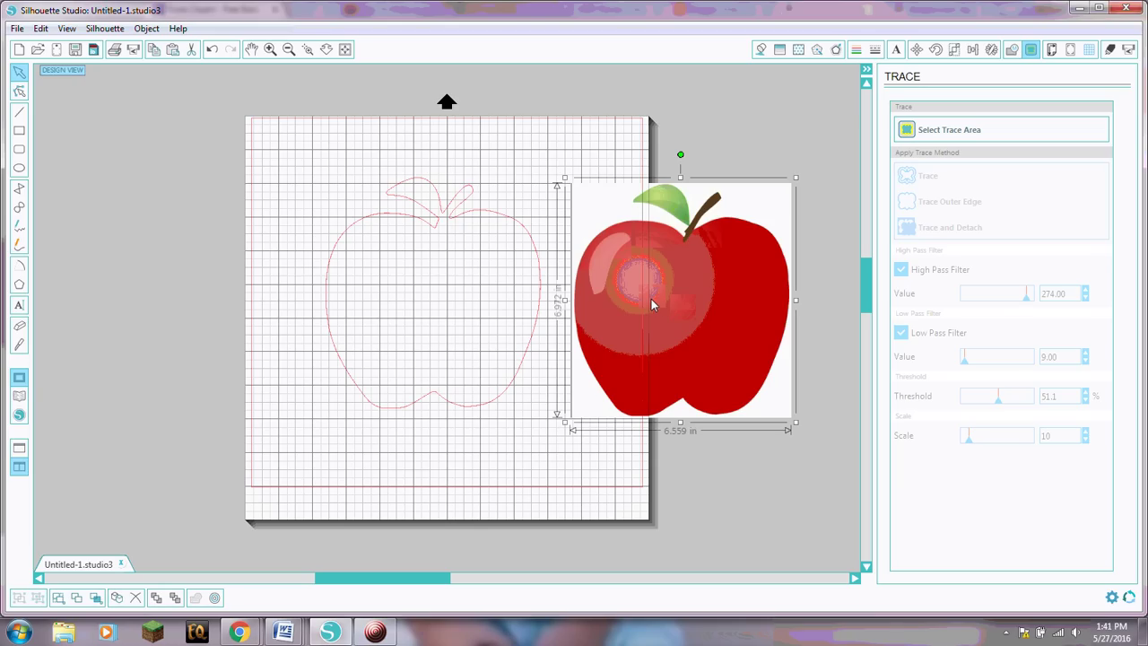
pyautogui.press('Delete')
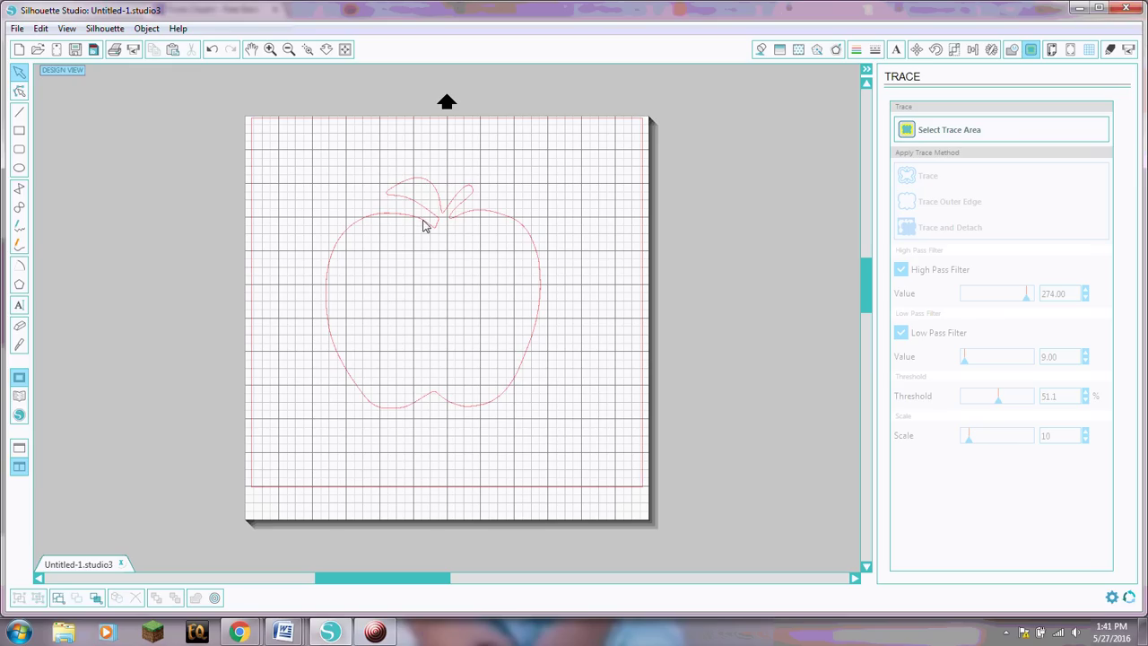
pyautogui.moveTo(424, 216)
pyautogui.mouseDown()
pyautogui.moveTo(403, 211)
pyautogui.moveTo(392, 187)
pyautogui.mouseUp()
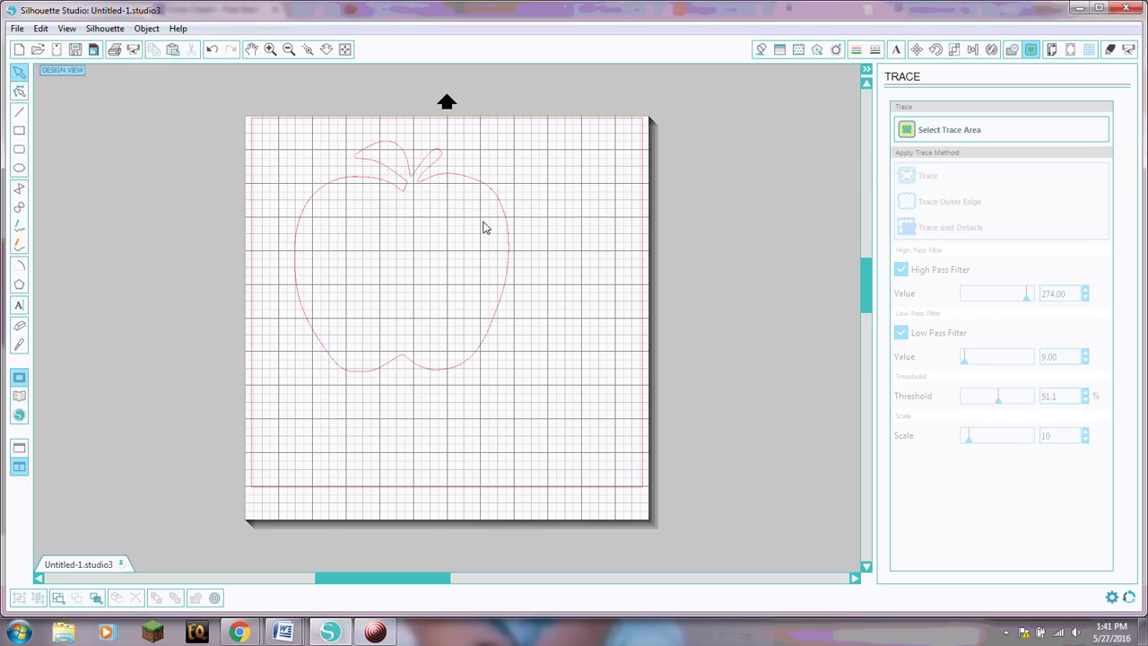
# - Apply Cut Edge to the apple outline and shrink it to about 2.731 × 2.938 in
pyautogui.click(1109, 50)
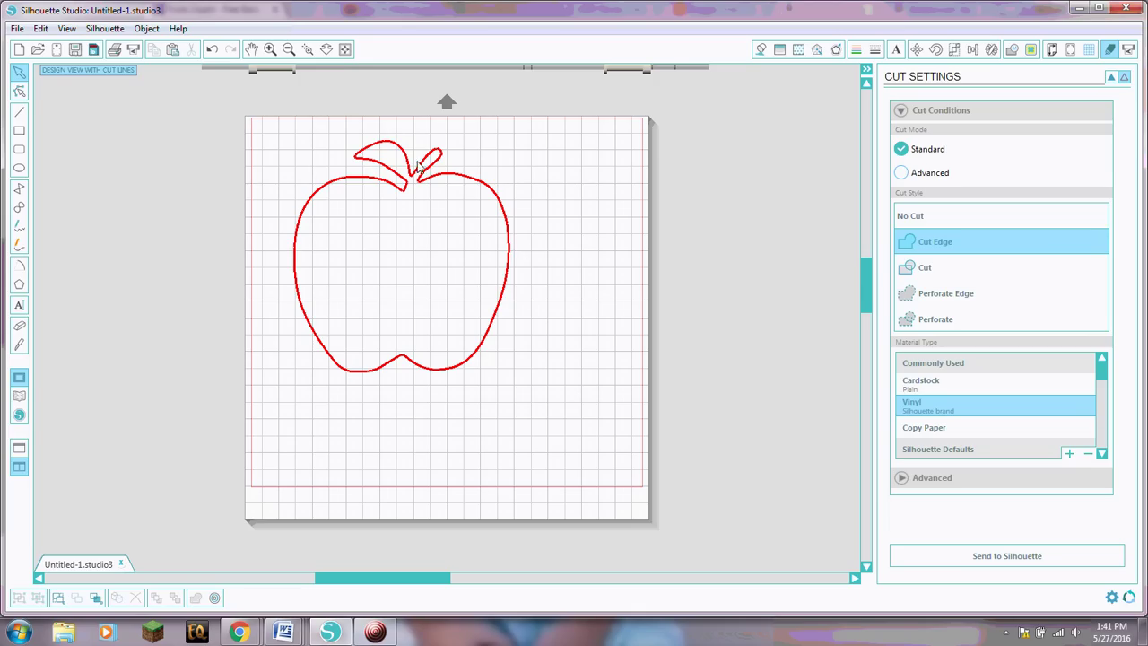
pyautogui.click(422, 169)
pyautogui.moveTo(513, 139); pyautogui.dragTo(356, 162)
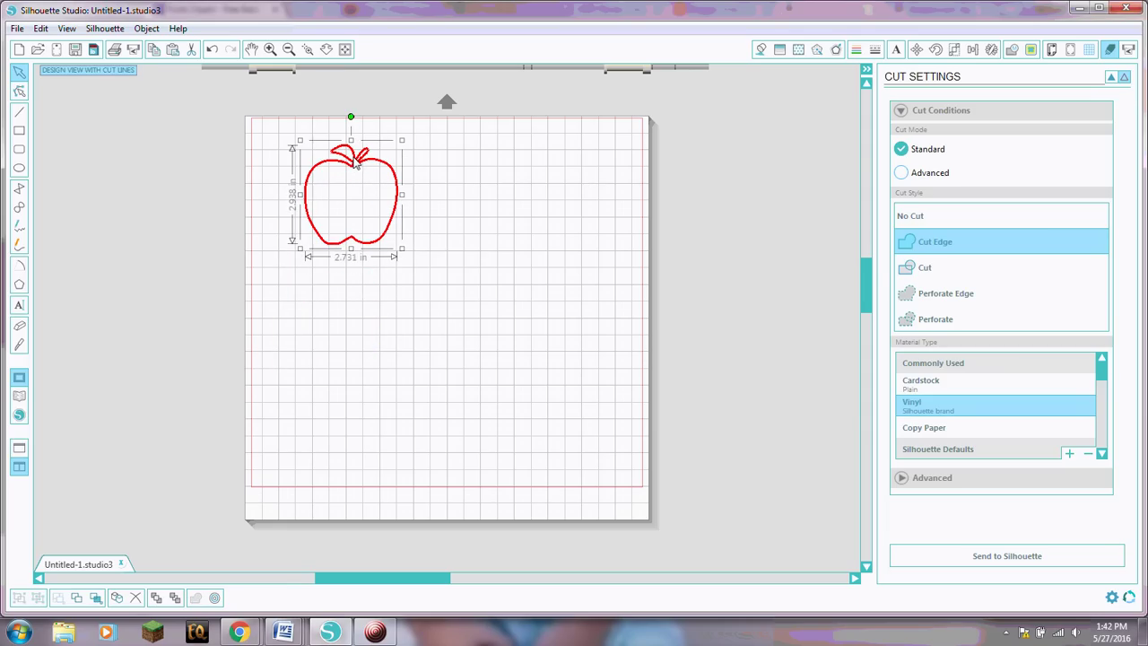
pyautogui.click(433, 215)
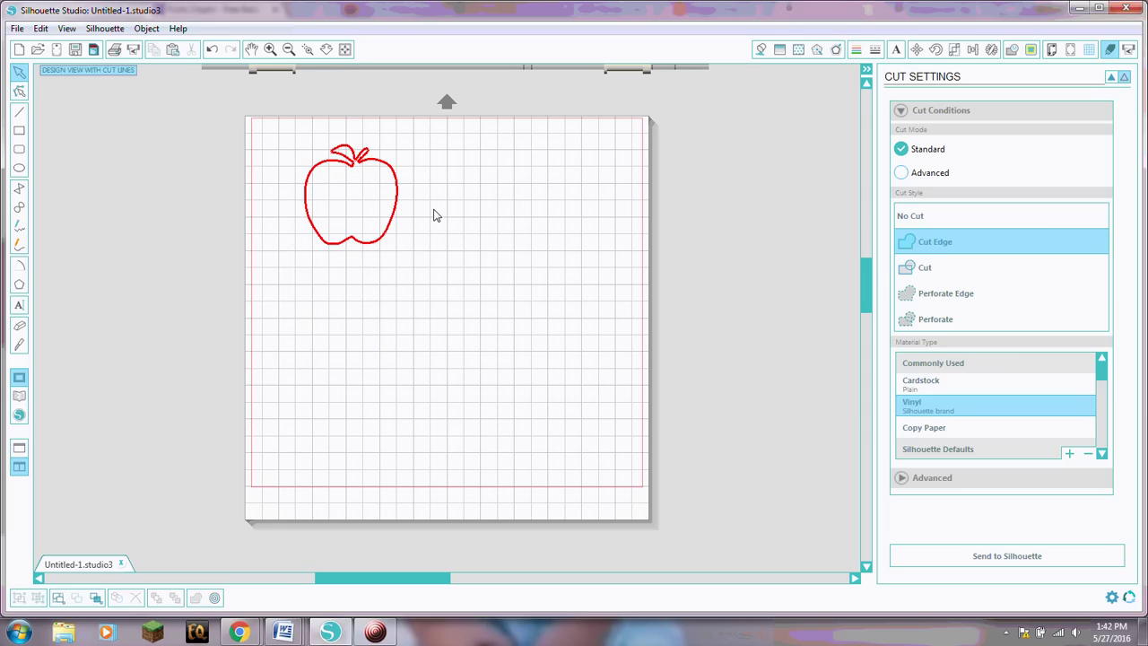
pyautogui.click(376, 634)
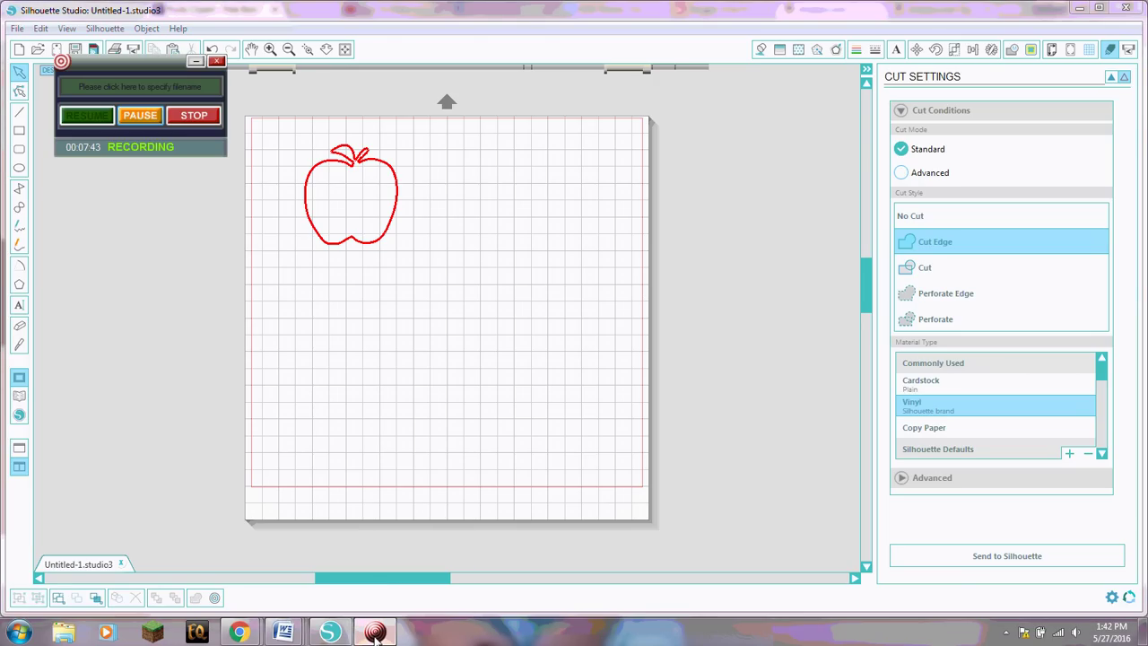